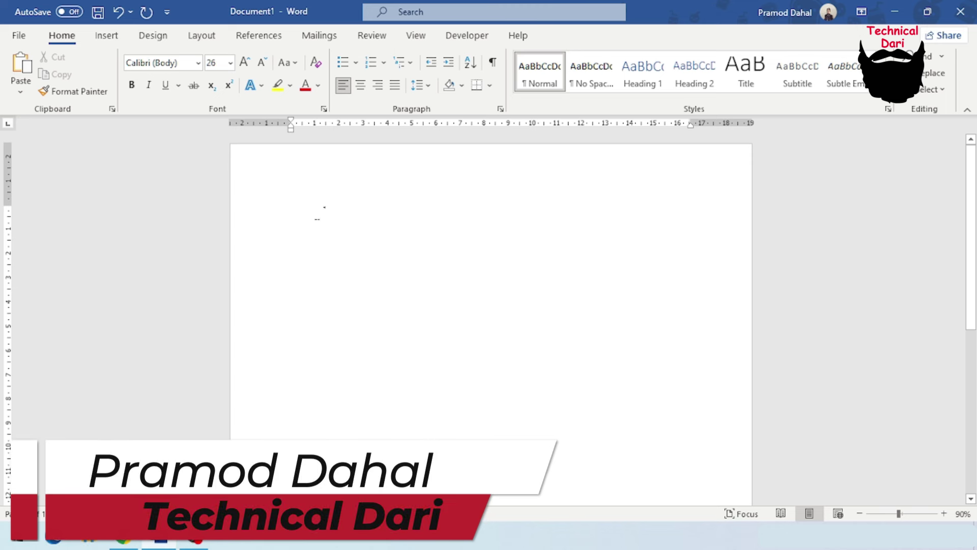
# Switch the ribbon to the Insert tab above the blank document
pyautogui.click(110, 38)
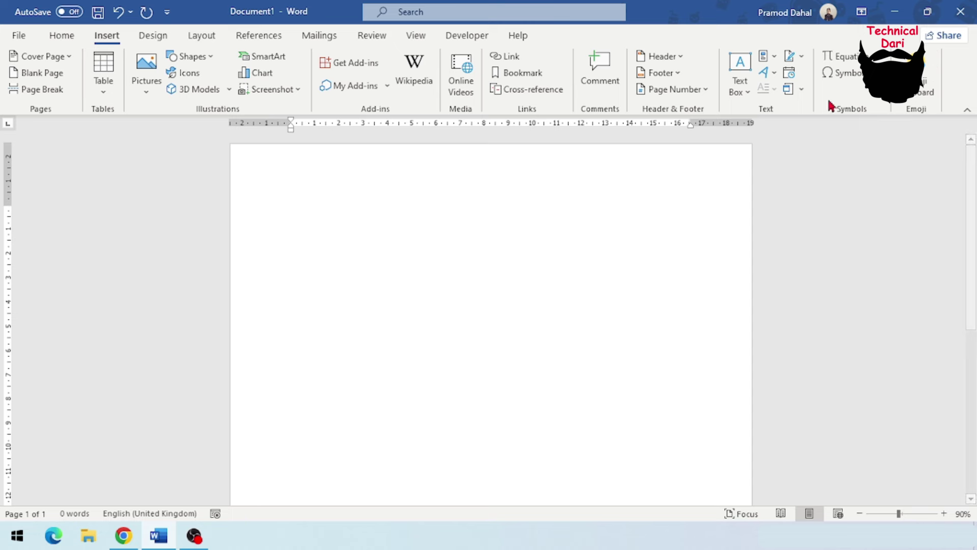
# Open the Emoji Keyboard at TEXT size and insert the blushing smiley
pyautogui.click(916, 84)
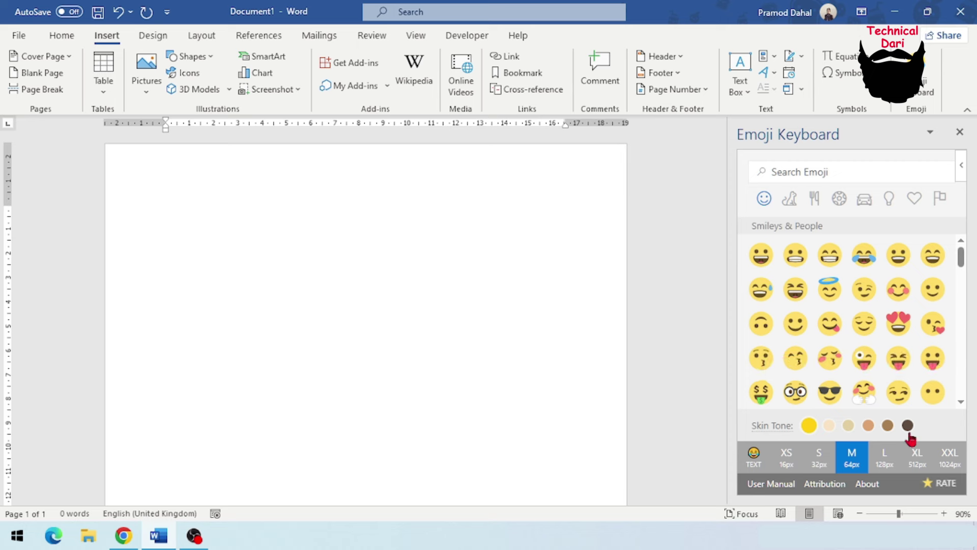
pyautogui.click(760, 461)
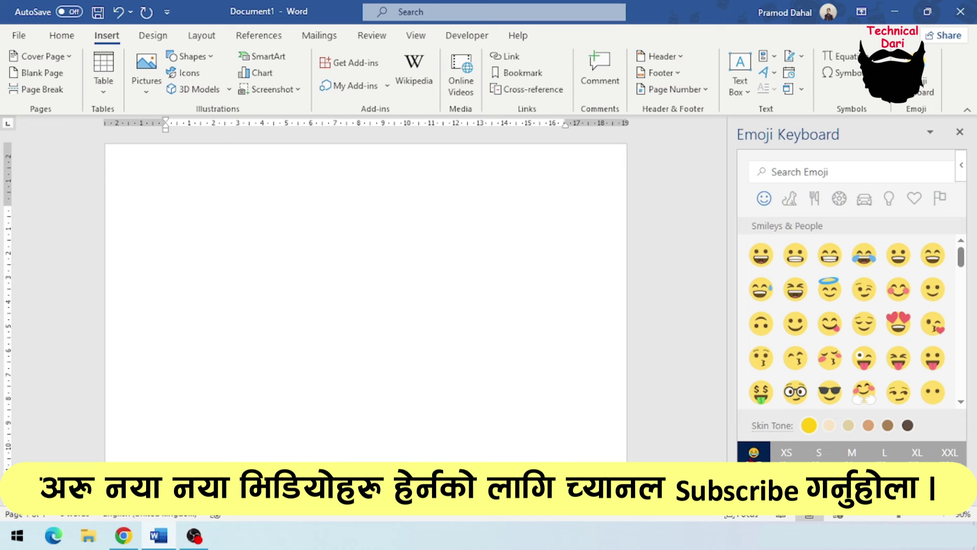
pyautogui.click(902, 294)
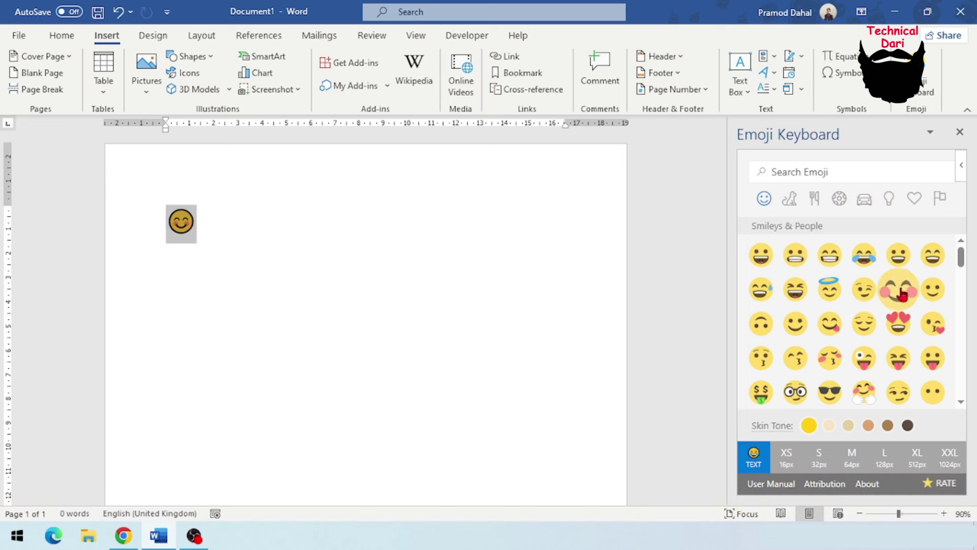
# Add the heart-eyes emoji on a new line below, then undo the extra change
pyautogui.click(214, 218)
pyautogui.press('Return')
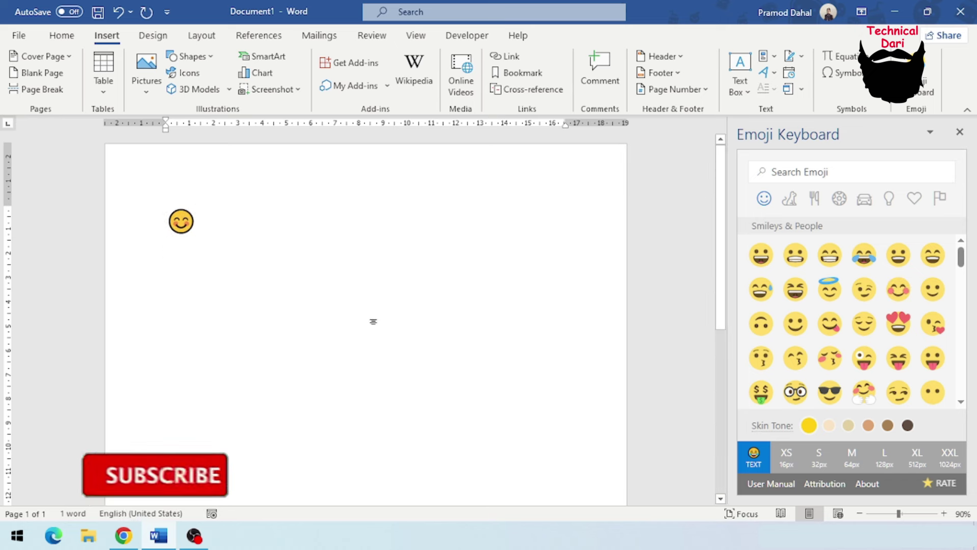
pyautogui.click(898, 324)
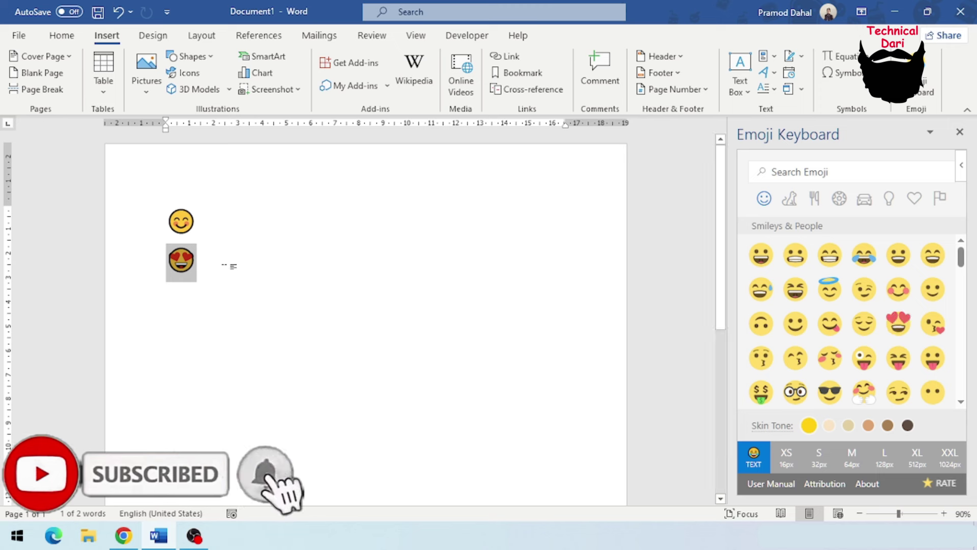
pyautogui.click(224, 266)
pyautogui.hotkey('ctrl', 'z')
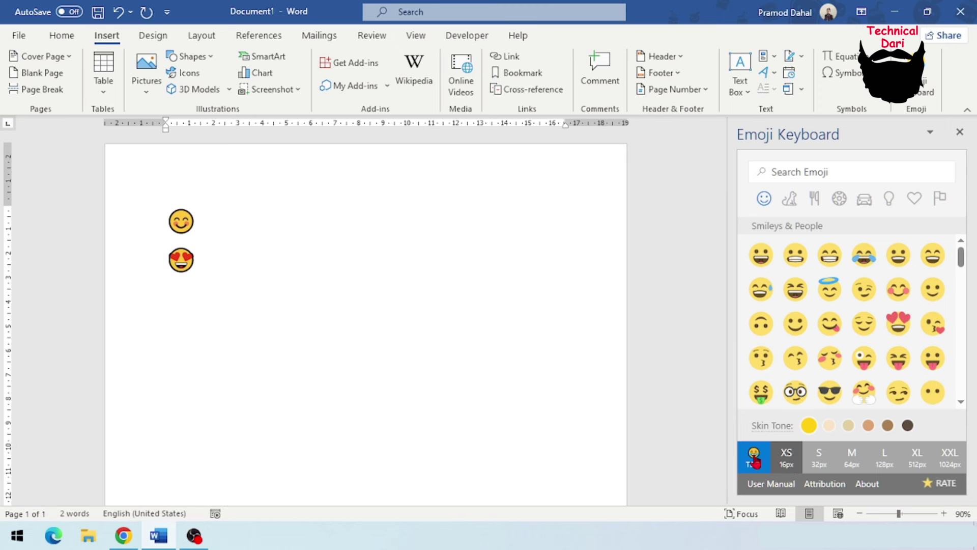
# Insert the relieved face as a medium 64 px emoji picture
pyautogui.click(852, 458)
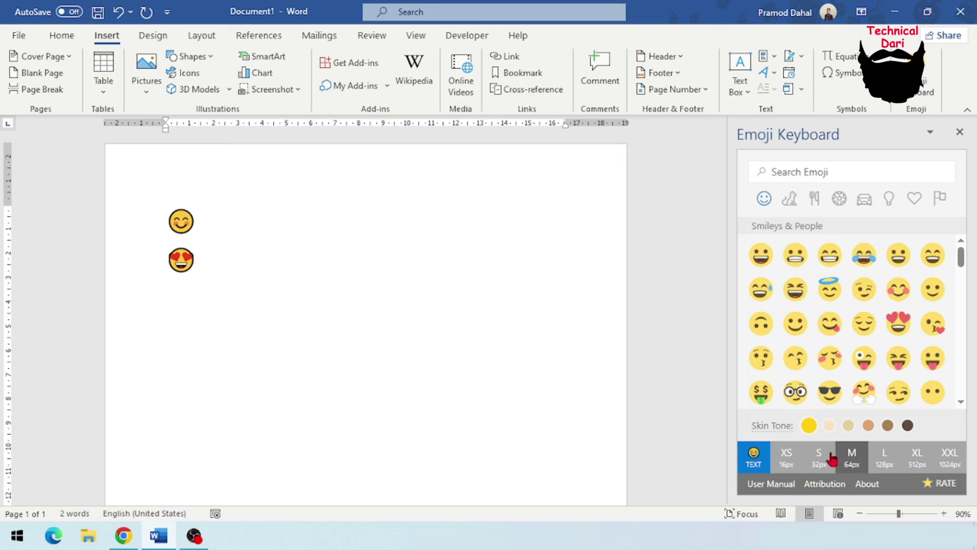
pyautogui.click(855, 460)
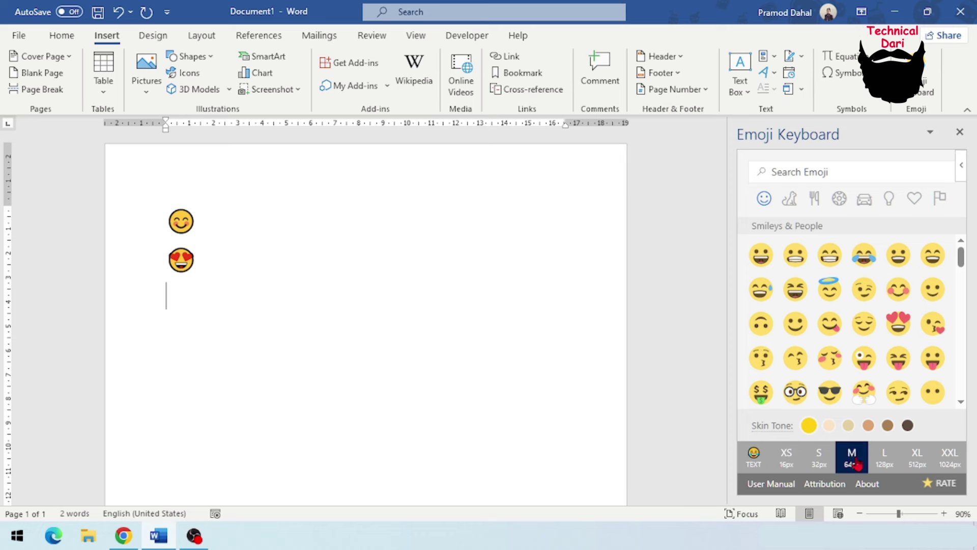
pyautogui.click(864, 324)
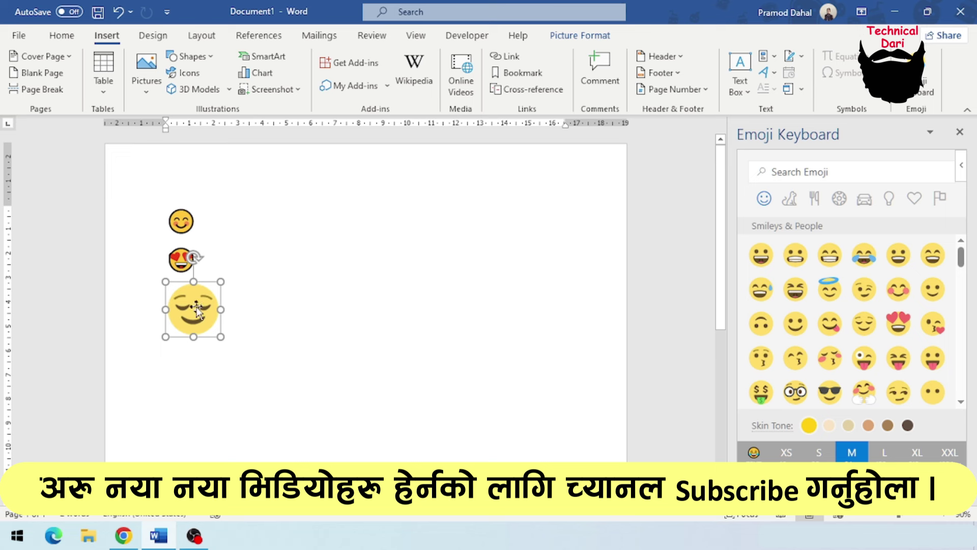
# Insert the blowing-kiss emoji at XL 512 px, then undo the large picture
pyautogui.click(917, 456)
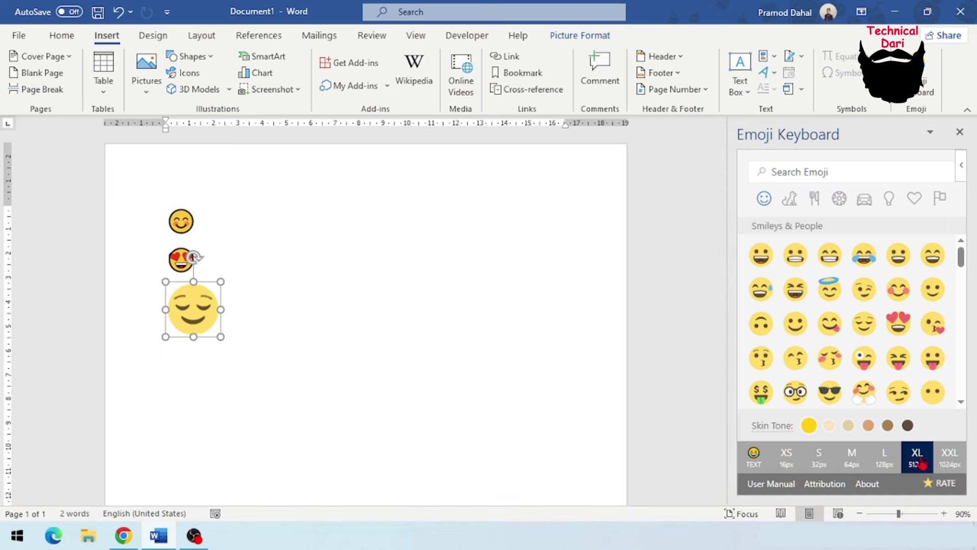
pyautogui.click(936, 324)
pyautogui.scroll(-2, 547, 435)
pyautogui.scroll(-1, 547, 435)
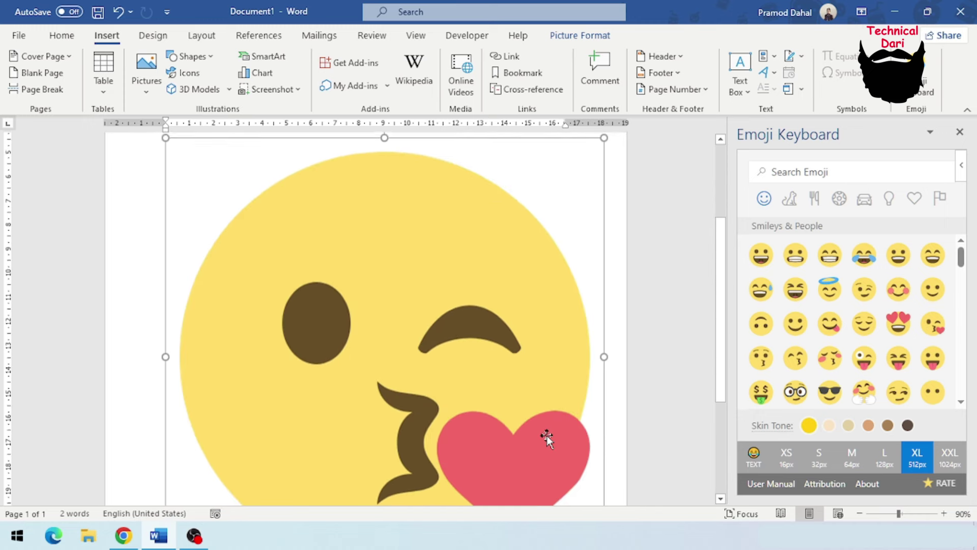
pyautogui.hotkey('ctrl', 'z')
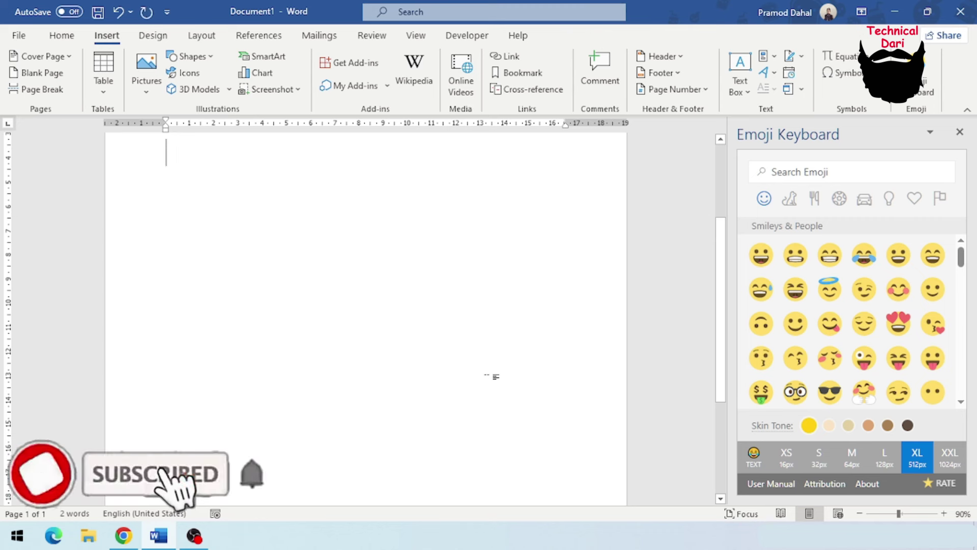
pyautogui.scroll(3, 350, 345)
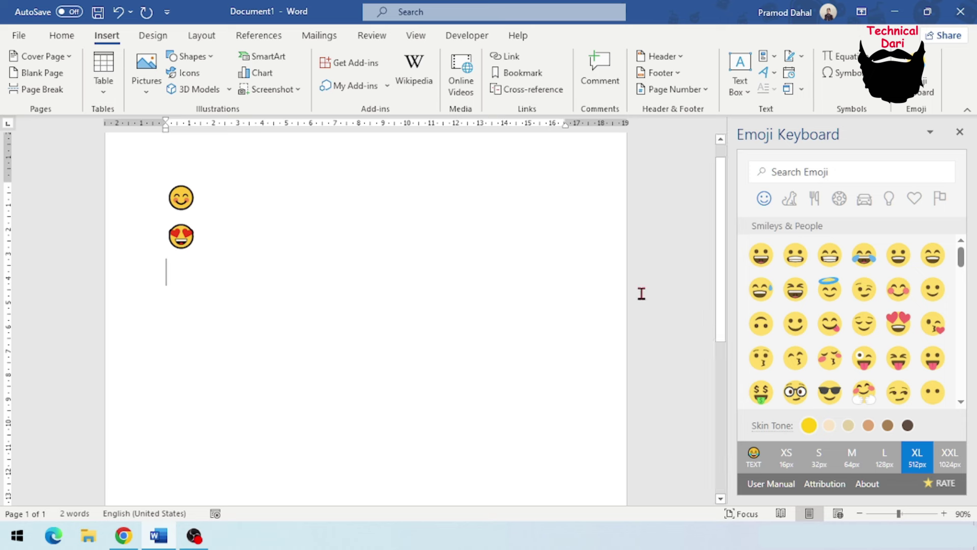
# Browse the Food and Activity emoji categories, return to Smileys & People, then recheck the Insert commands
pyautogui.click(814, 199)
pyautogui.click(839, 200)
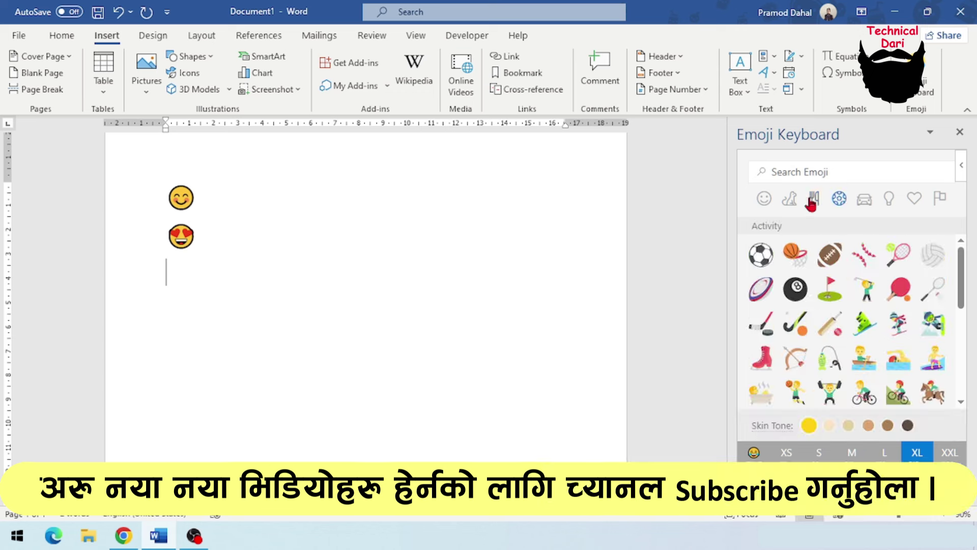
pyautogui.click(765, 201)
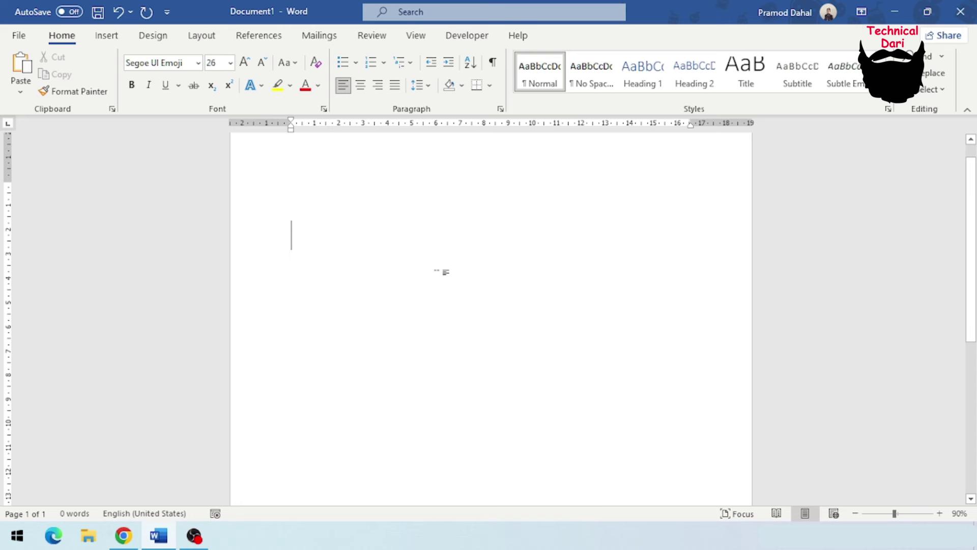
pyautogui.click(108, 36)
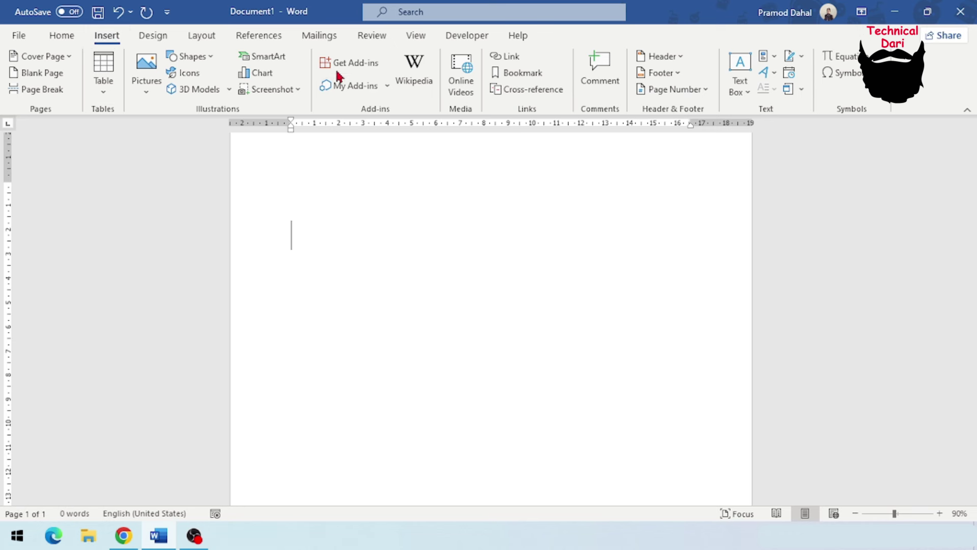
# Open the Office Add-ins store and switch between My Add-ins and the Store listing
pyautogui.click(369, 69)
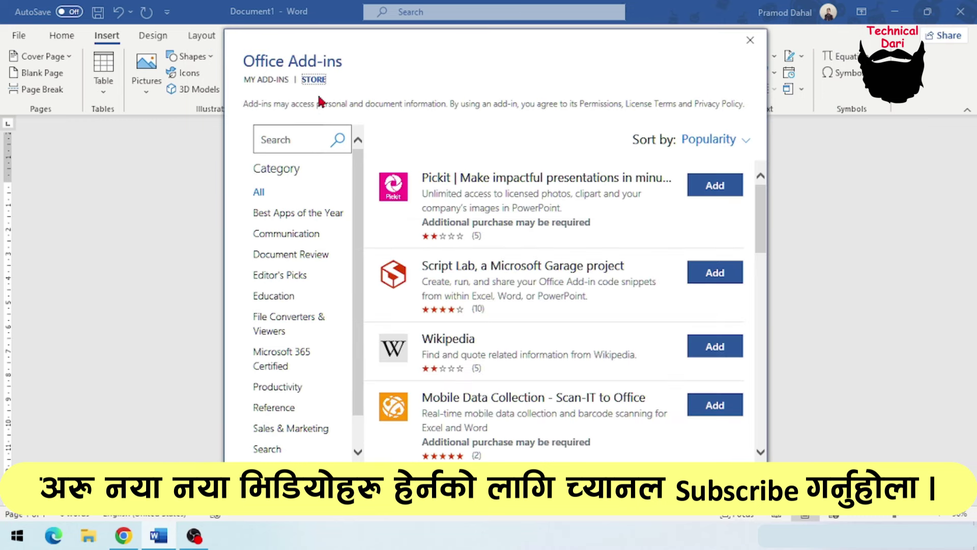
pyautogui.click(266, 80)
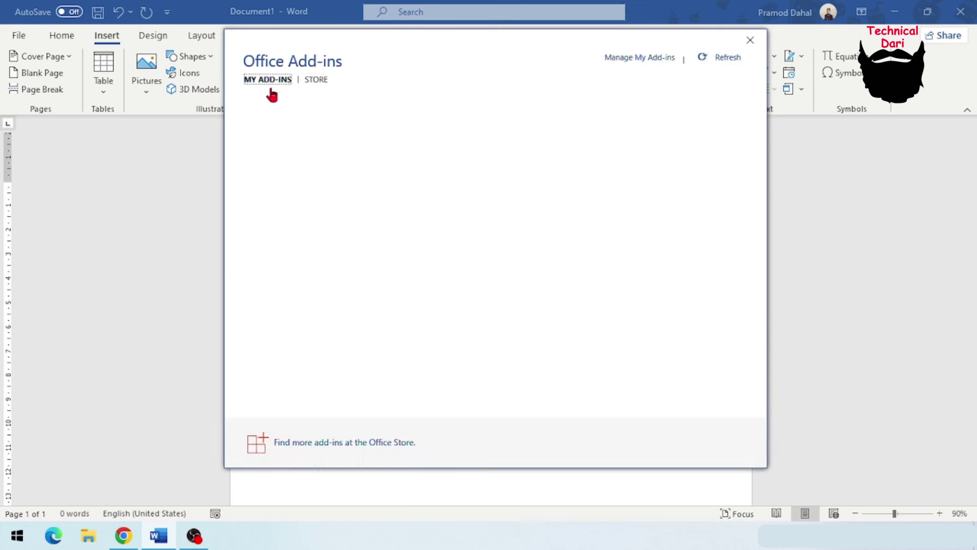
pyautogui.click(317, 80)
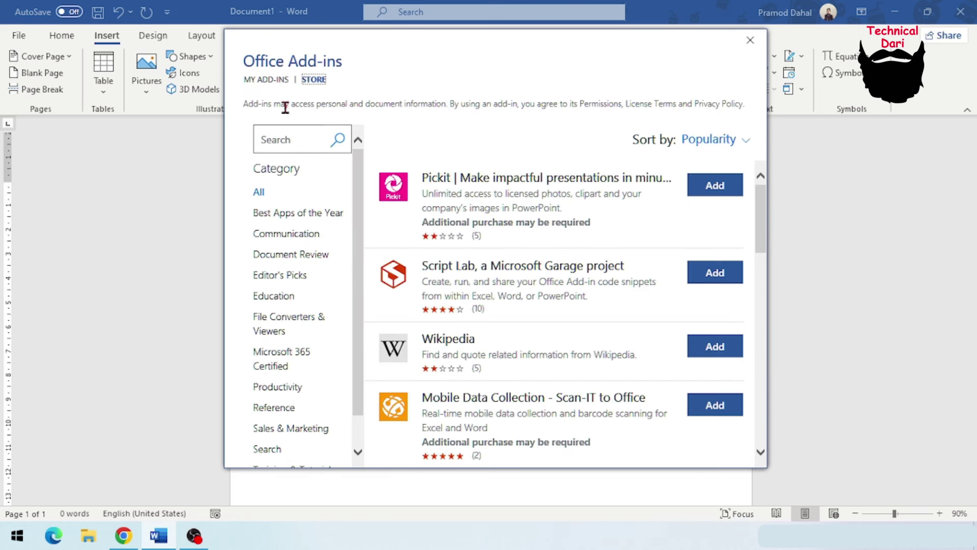
pyautogui.click(315, 81)
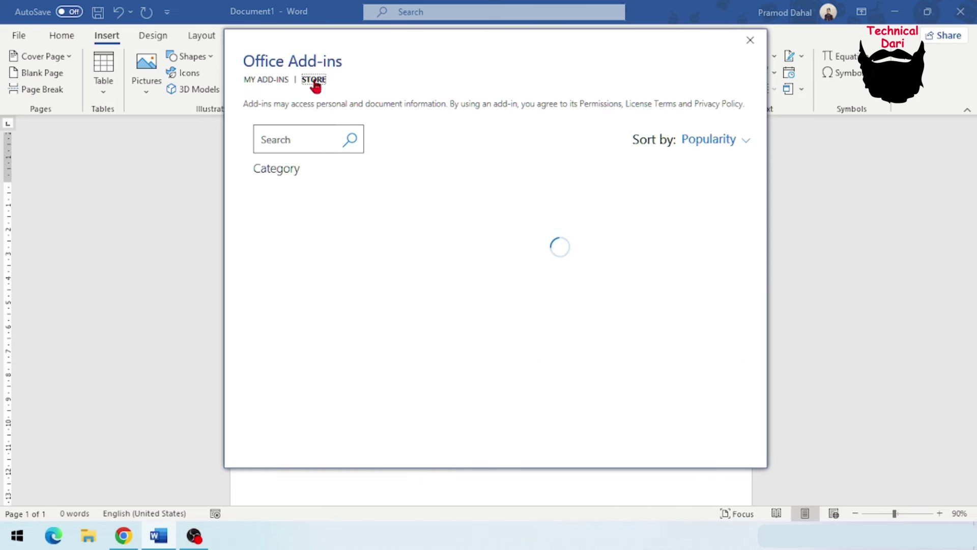
# Search the store for 'emoji' and add Emoji Keyboard, accepting its licence terms
pyautogui.click(287, 142)
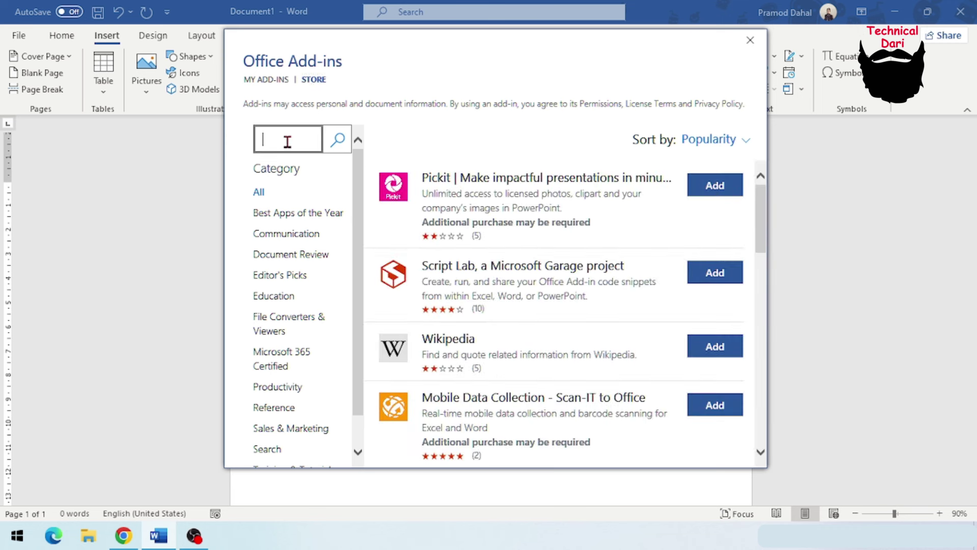
pyautogui.write('e')
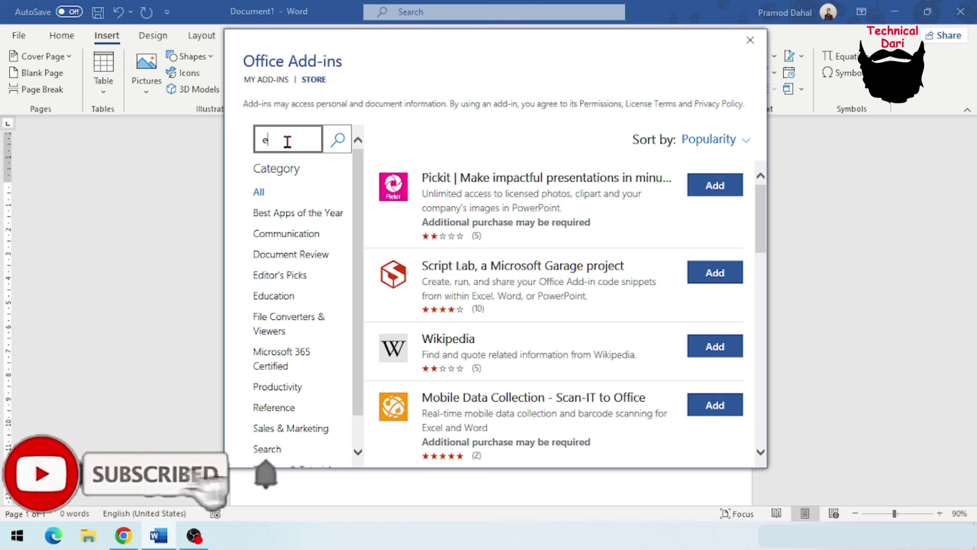
pyautogui.write('moji')
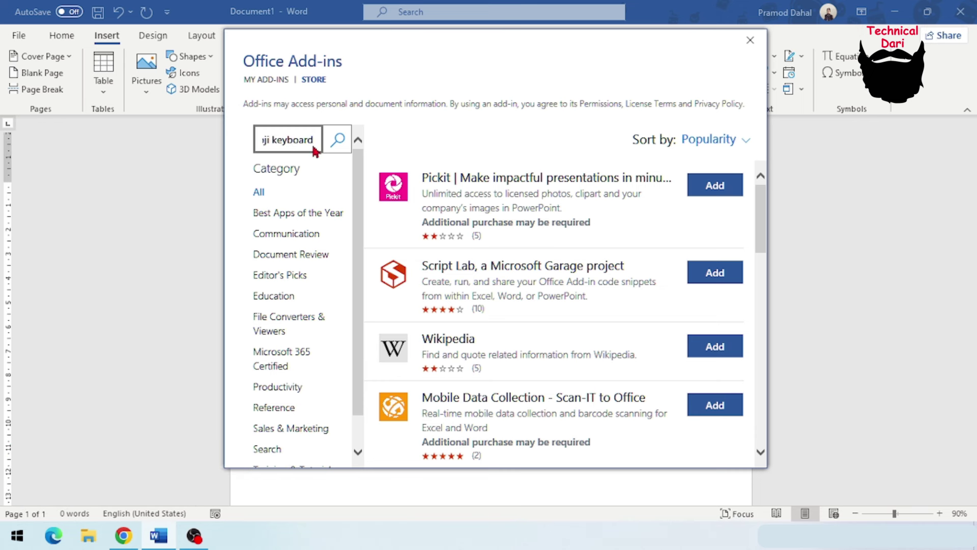
pyautogui.click(339, 142)
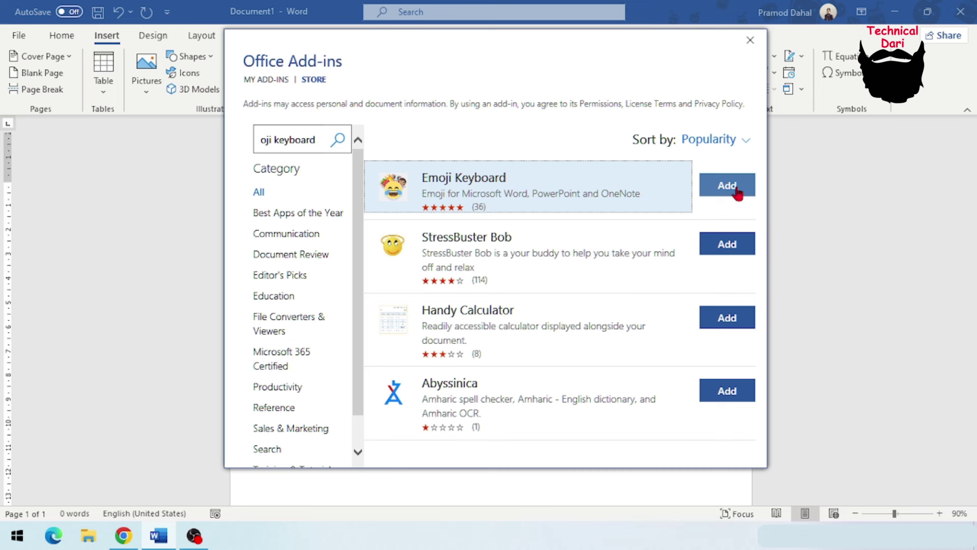
pyautogui.click(736, 192)
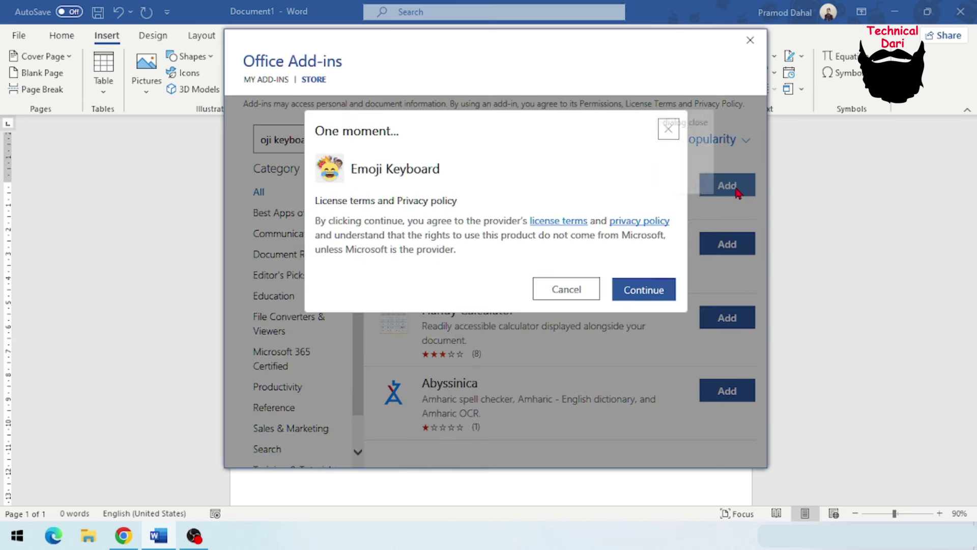
pyautogui.click(644, 290)
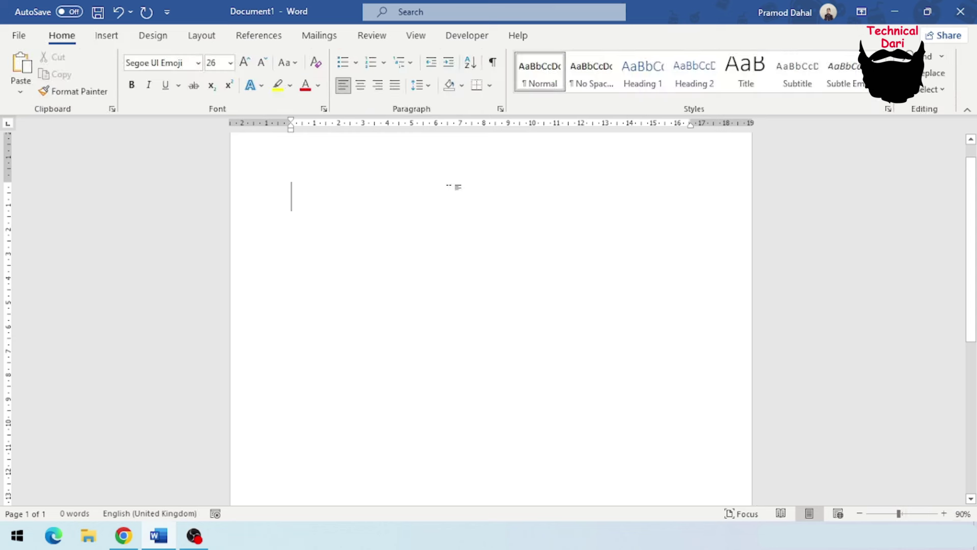
# Open the Emoji Keyboard and insert the halo smiley at M (64 px) size
pyautogui.click(106, 36)
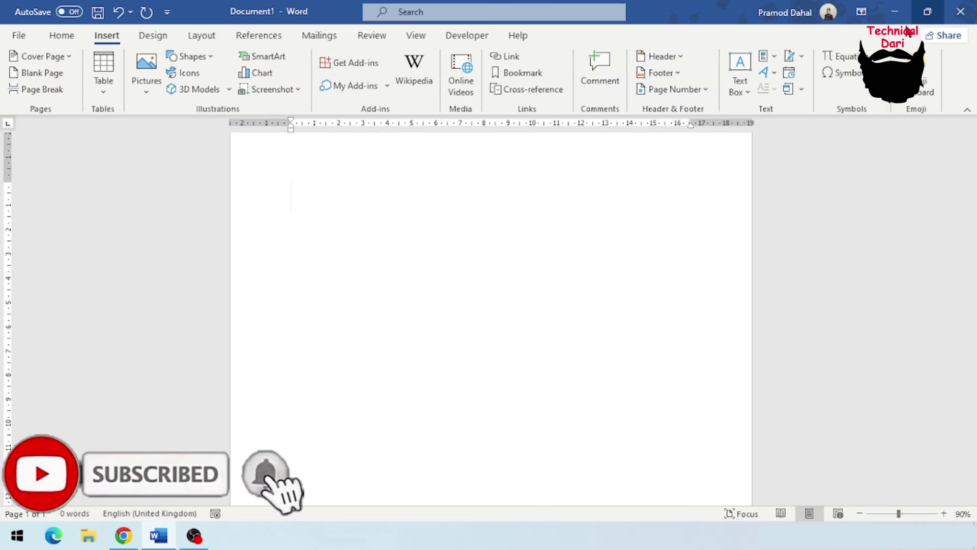
pyautogui.click(927, 75)
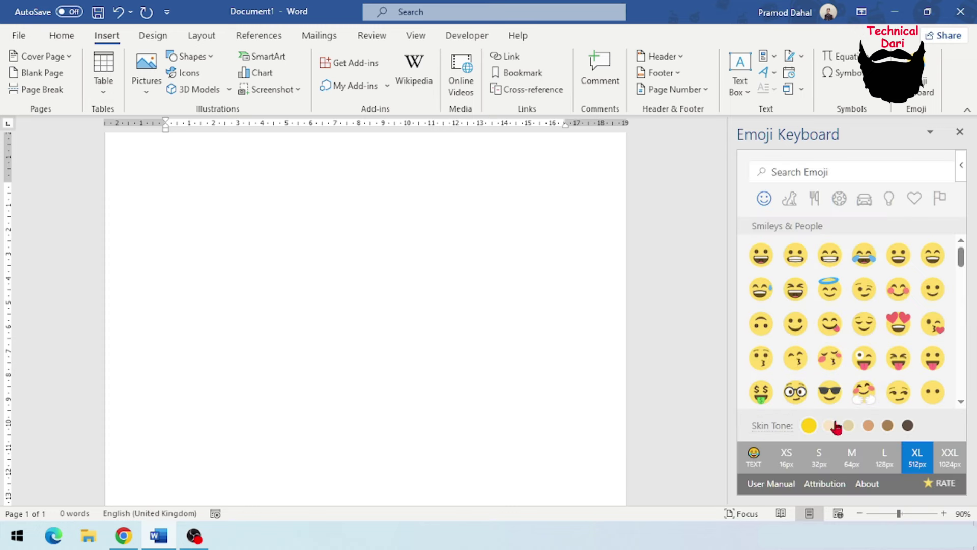
pyautogui.click(754, 455)
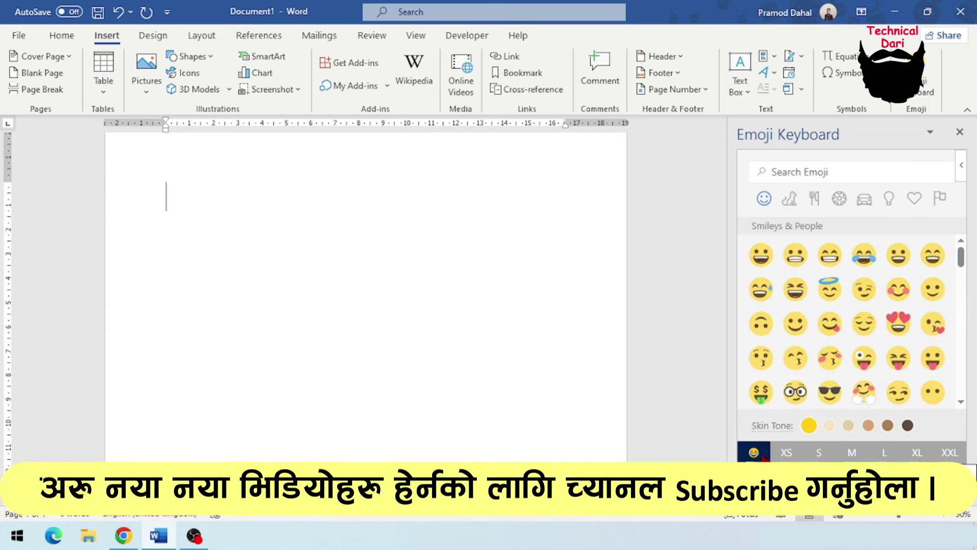
pyautogui.click(786, 453)
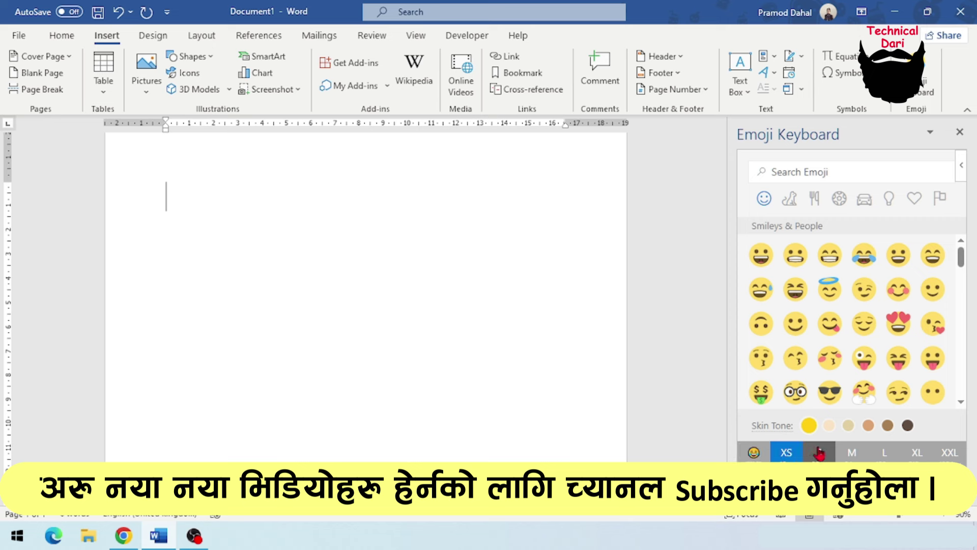
pyautogui.click(852, 453)
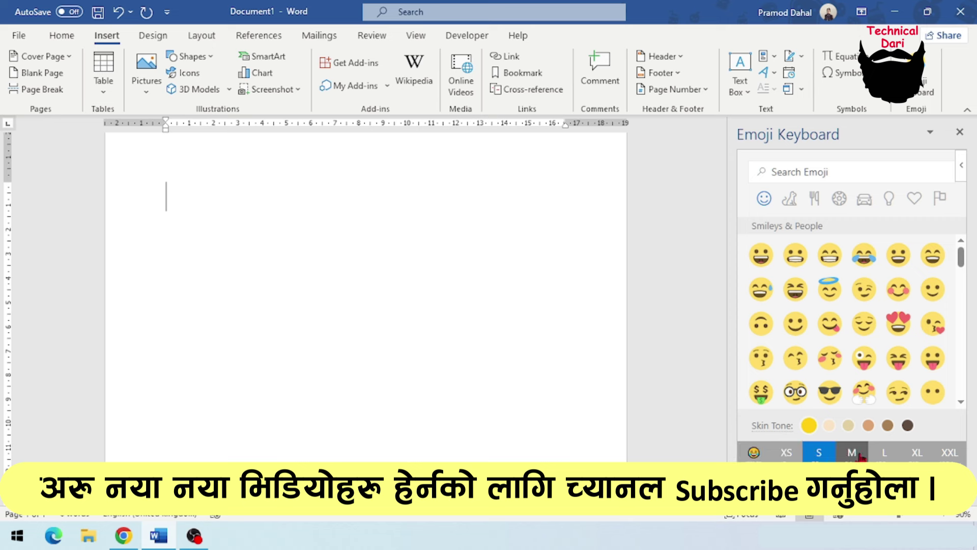
pyautogui.click(830, 290)
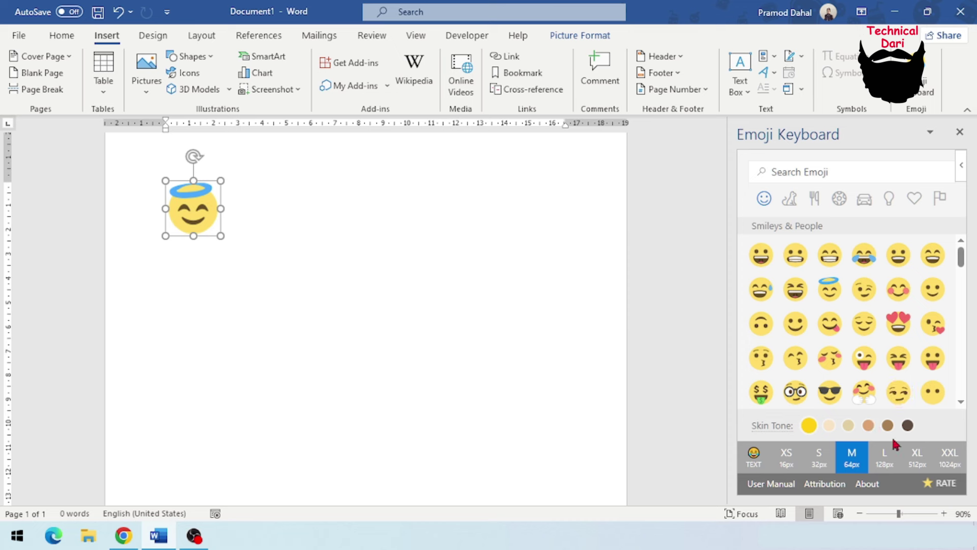
# Switch to L (128 px) and replace the picture with sunglasses, then the hamster emoji
pyautogui.click(884, 461)
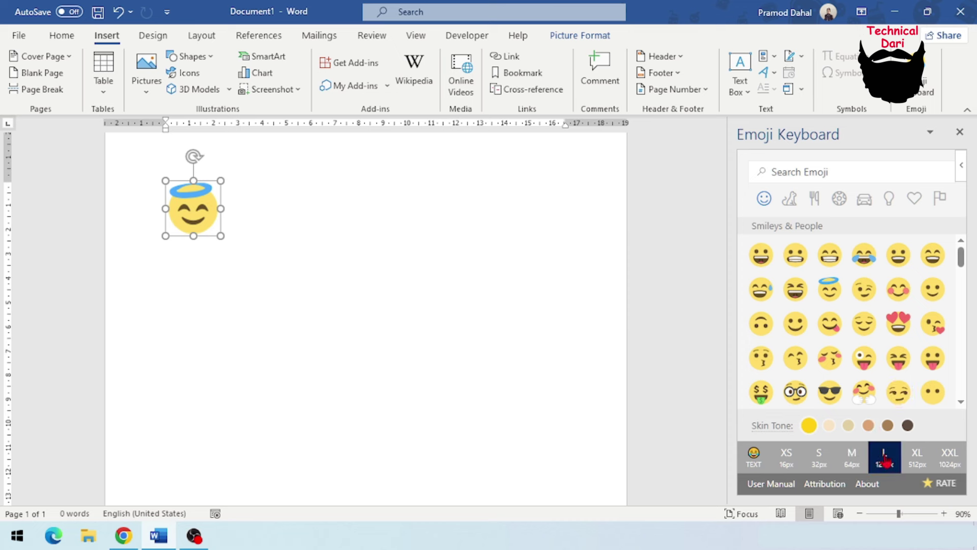
pyautogui.click(830, 392)
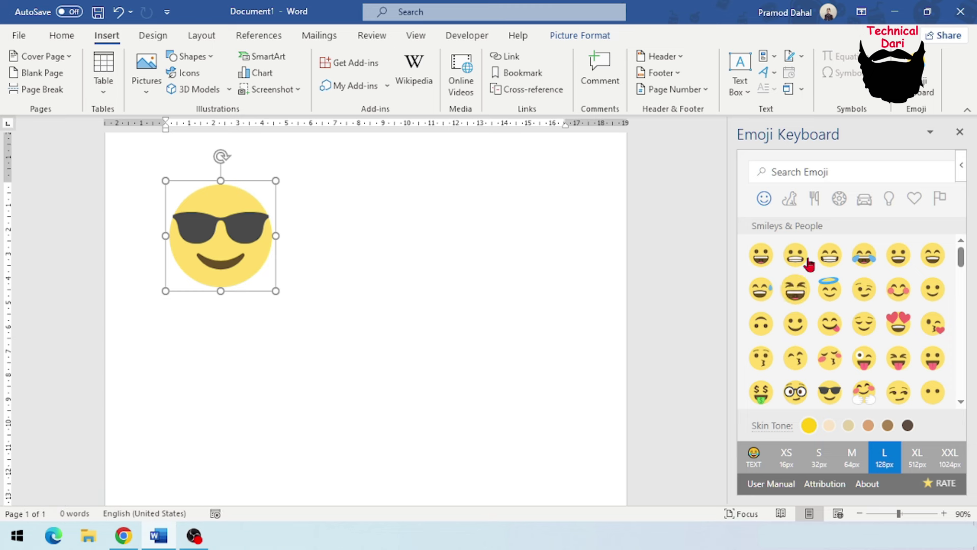
pyautogui.click(790, 201)
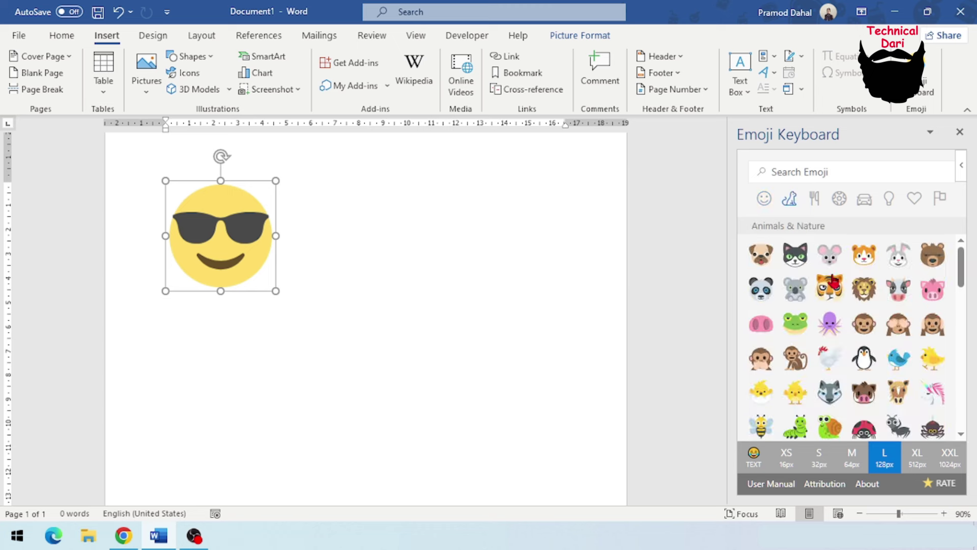
pyautogui.click(868, 262)
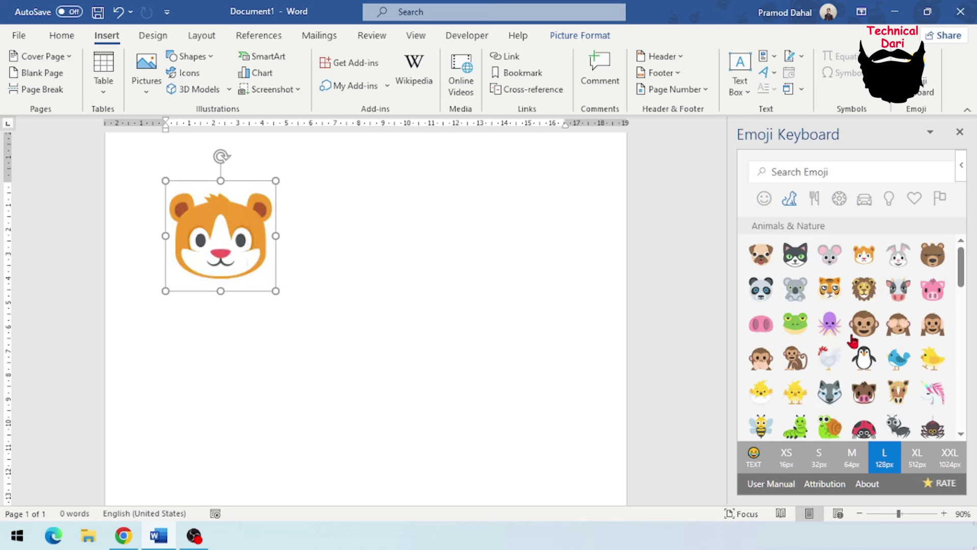
# Insert an octopus emoji on a new line below the hamster, then delete it
pyautogui.click(298, 245)
pyautogui.press('Return')
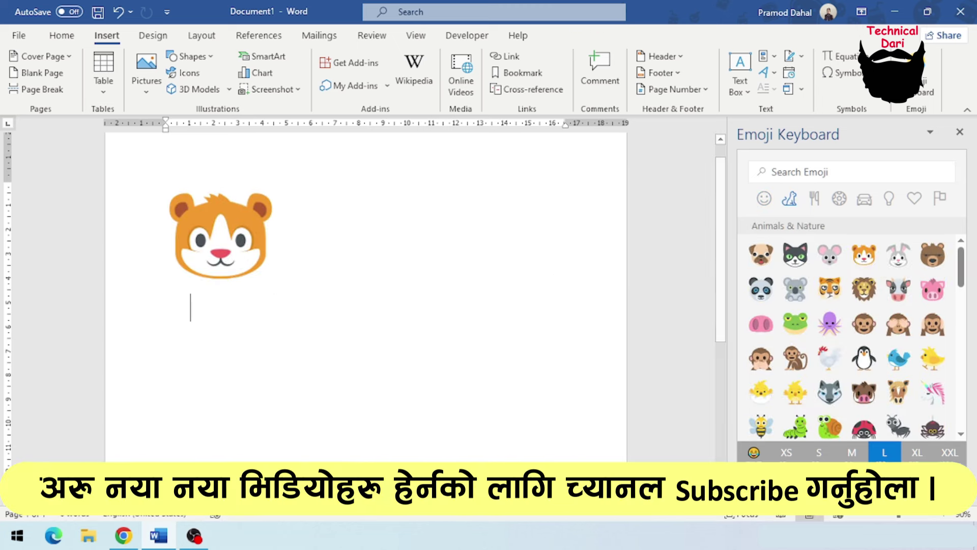
pyautogui.click(830, 324)
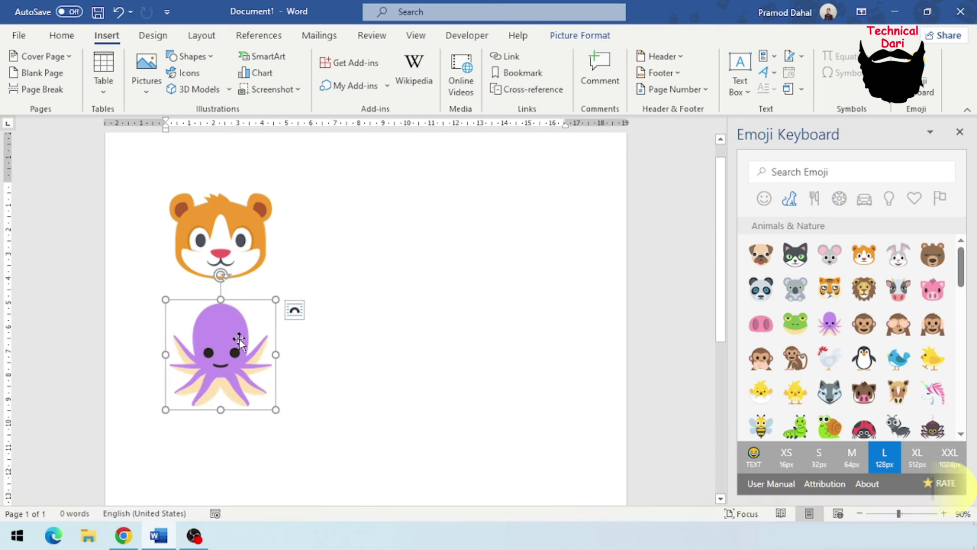
pyautogui.press('Delete')
# Browse the Activity, Travel & Places, Objects and Symbols emojis, returning to Smileys & People
pyautogui.click(840, 199)
pyautogui.click(864, 200)
pyautogui.click(889, 199)
pyautogui.click(913, 201)
pyautogui.click(889, 200)
pyautogui.click(764, 198)
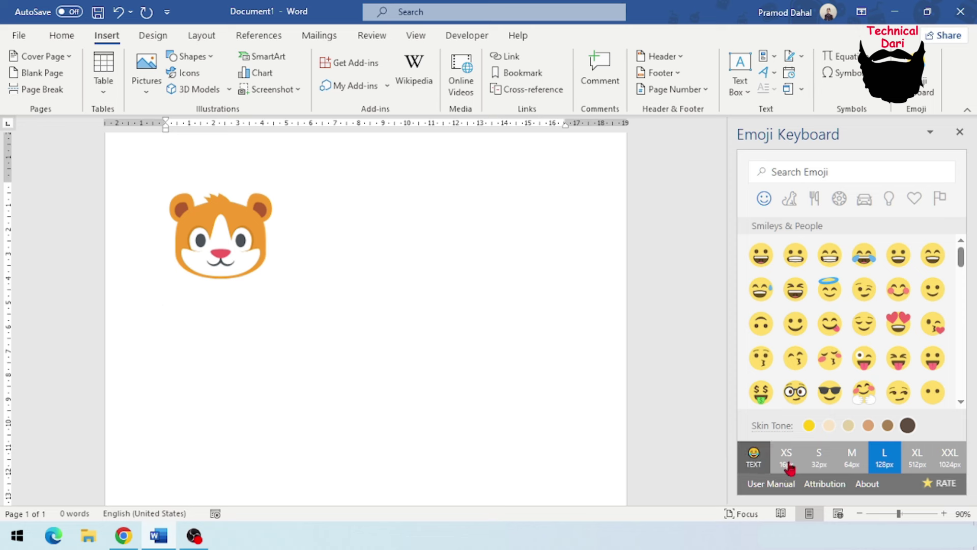
# Insert the laptop emoji at M (64 px) and drag it beside the hamster
pyautogui.click(848, 458)
pyautogui.click(889, 200)
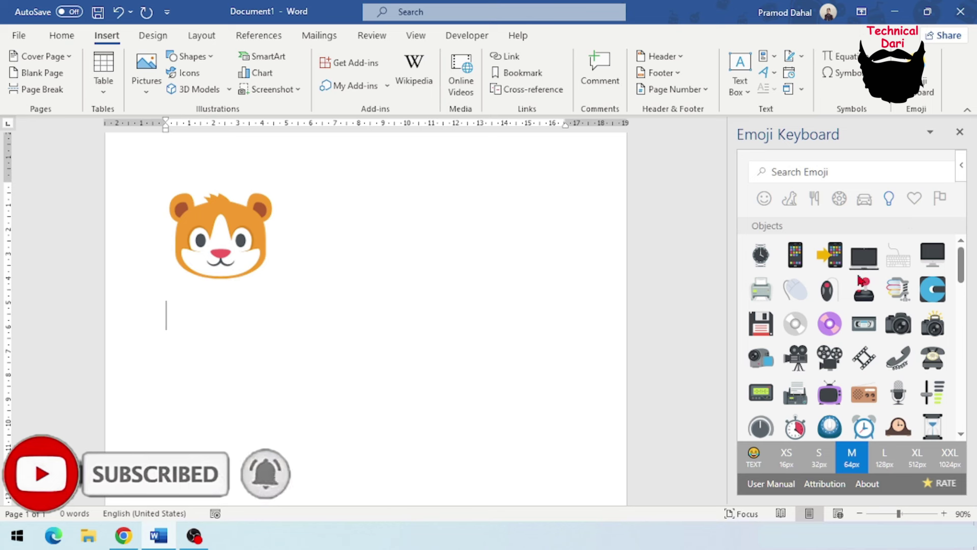
pyautogui.click(864, 257)
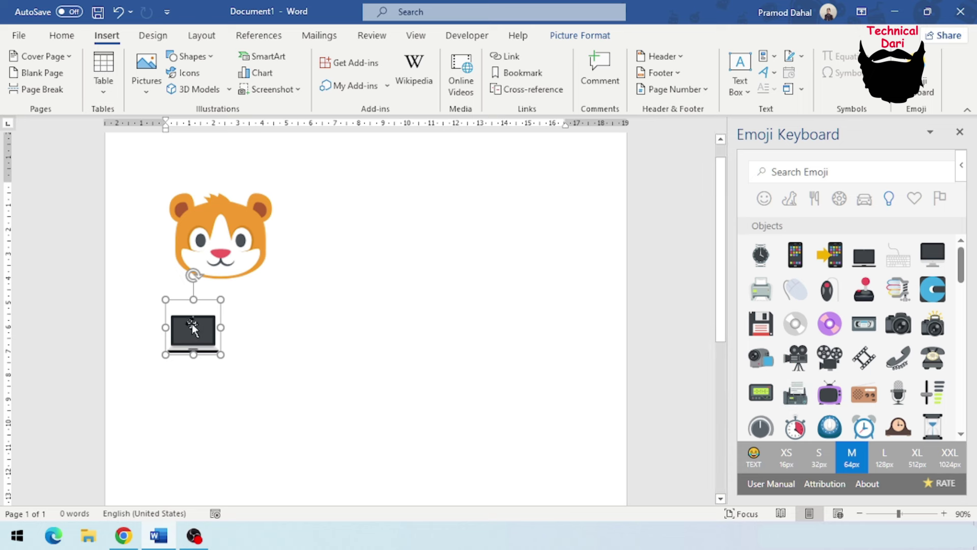
pyautogui.moveTo(192, 324); pyautogui.dragTo(301, 291)
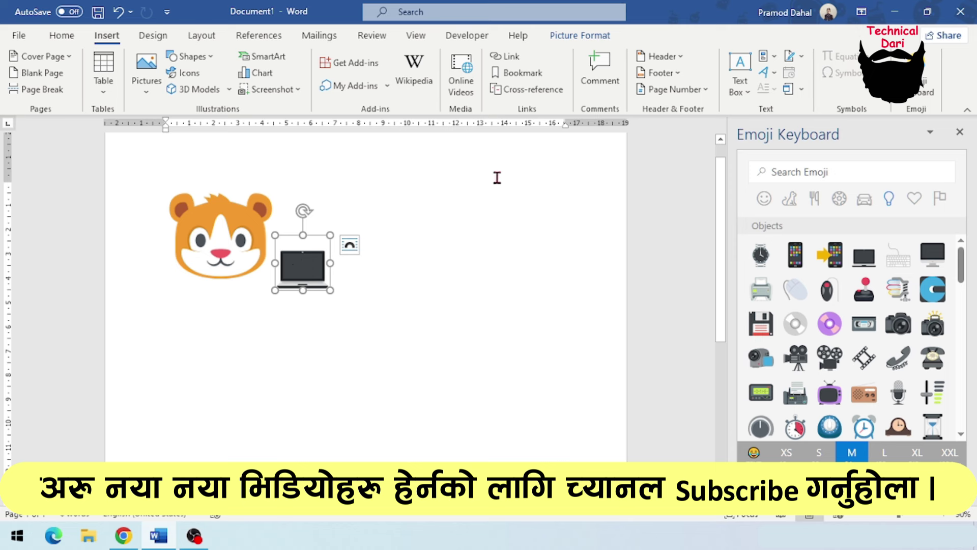
# Enlarge the laptop picture and give it a black oval frame picture style
pyautogui.click(571, 37)
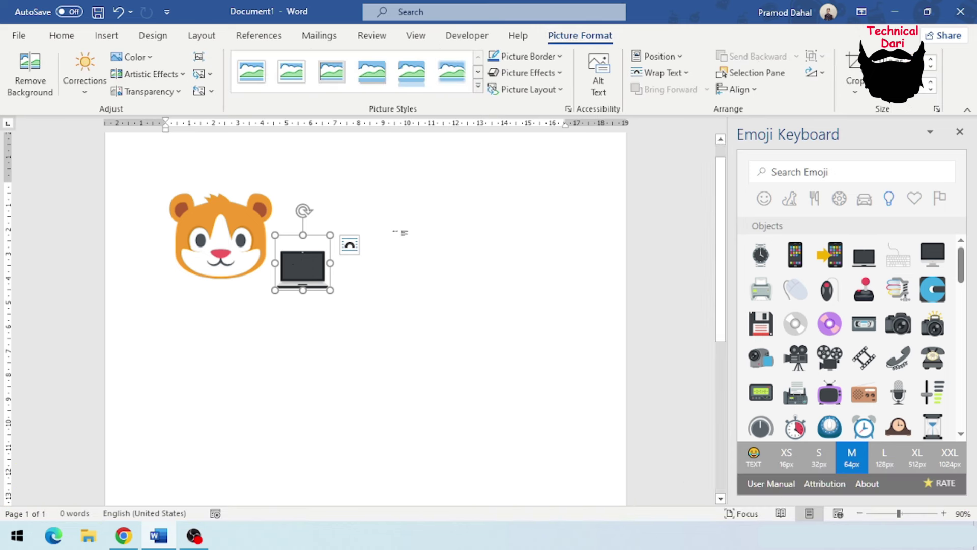
pyautogui.moveTo(330, 290); pyautogui.dragTo(386, 334)
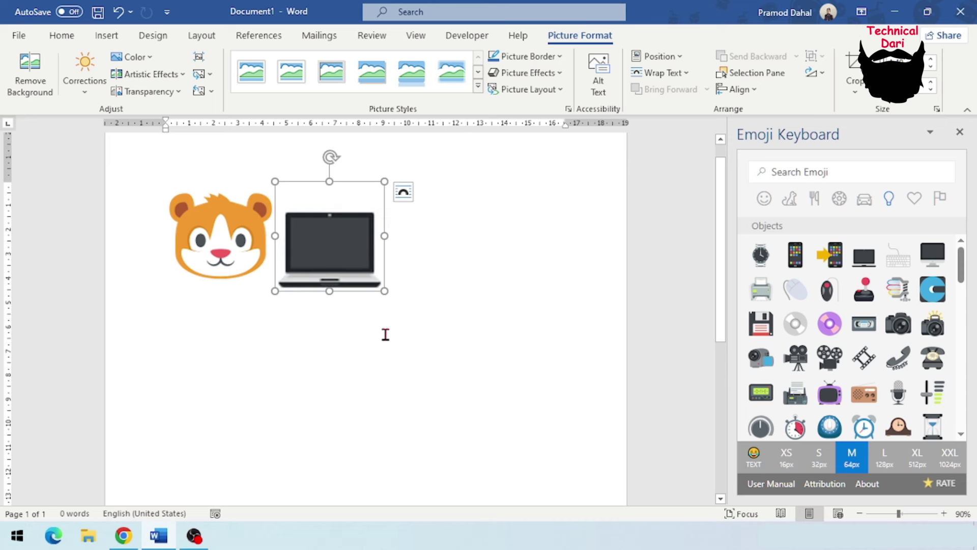
pyautogui.click(478, 87)
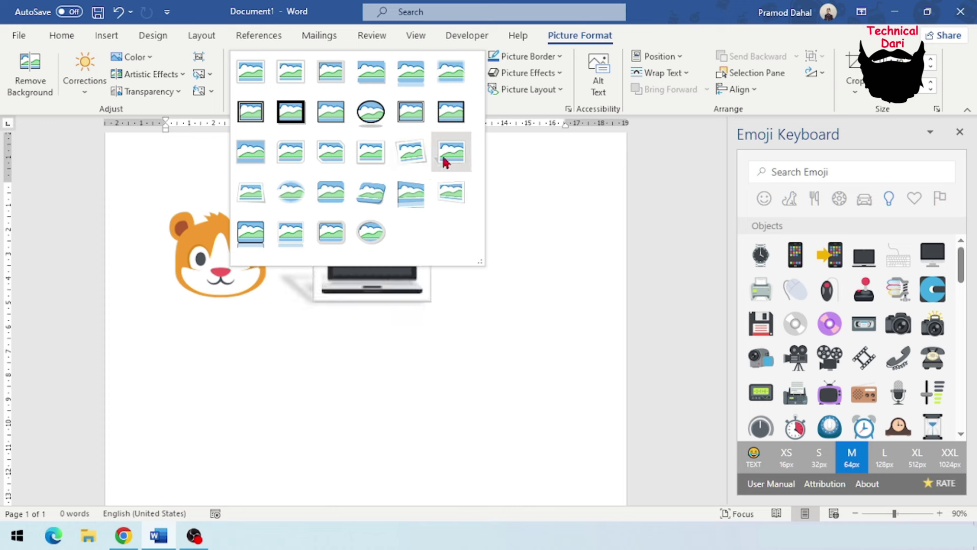
pyautogui.click(370, 112)
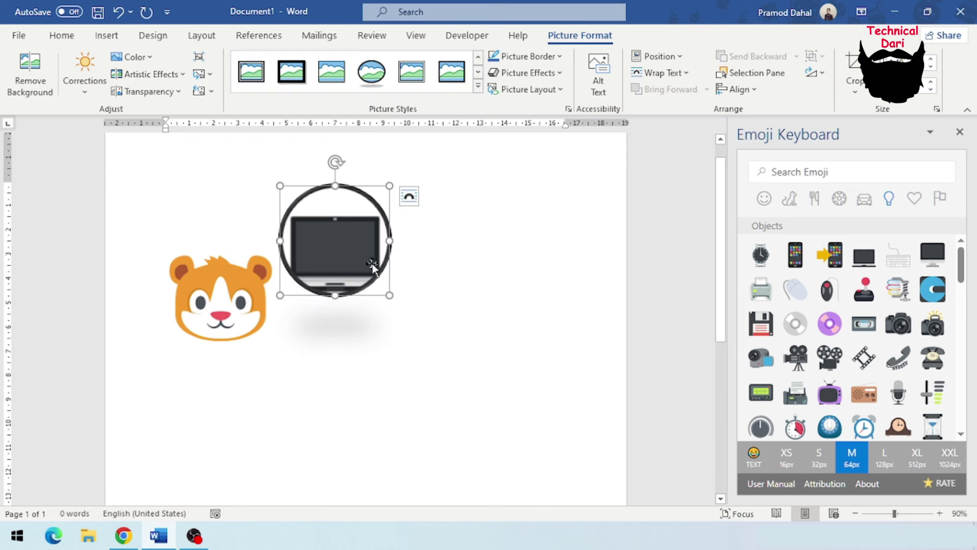
# Recolour the laptop picture yellow and move it below the hamster
pyautogui.click(133, 57)
pyautogui.click(351, 363)
pyautogui.moveTo(334, 227)
pyautogui.mouseDown()
pyautogui.moveTo(430, 313)
pyautogui.moveTo(327, 238)
pyautogui.mouseUp()
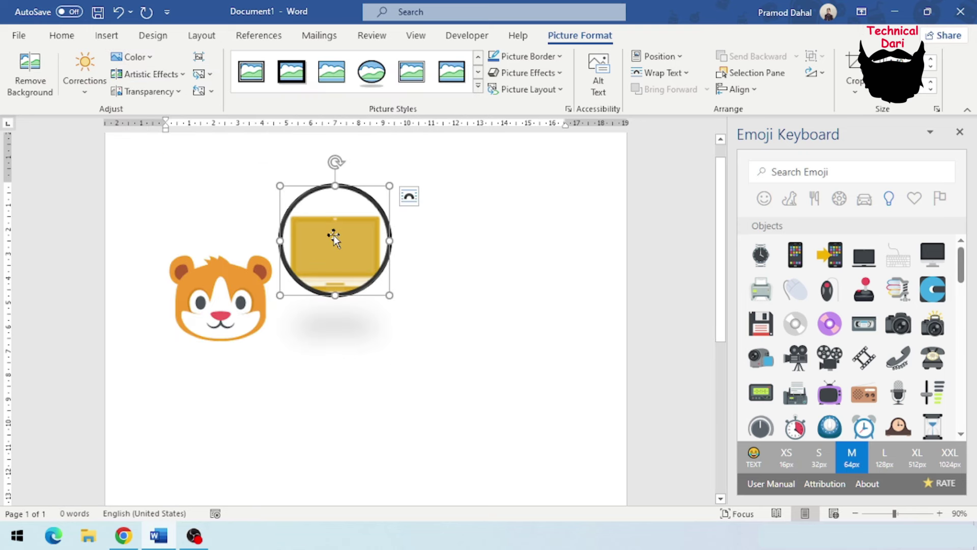
pyautogui.moveTo(334, 238); pyautogui.dragTo(357, 240)
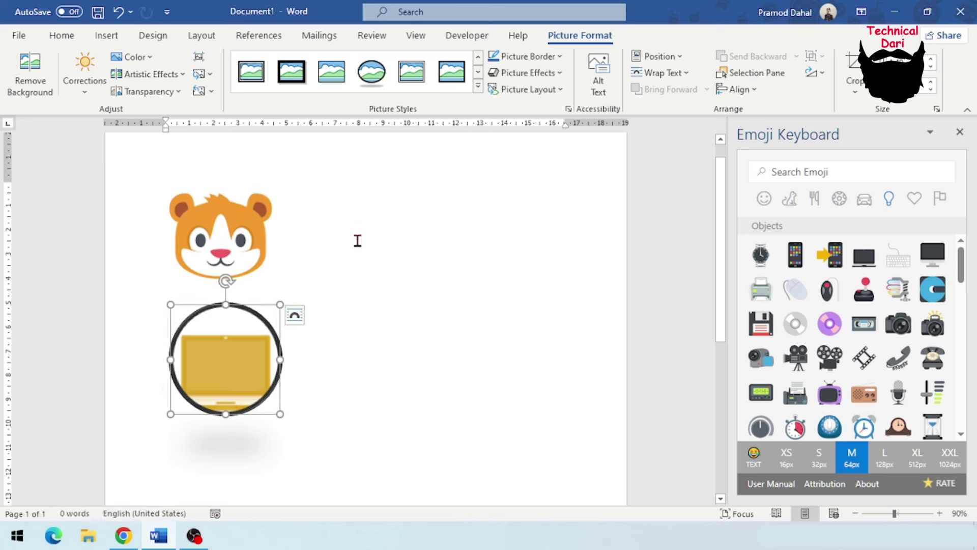
# Set the hamster picture's text wrapping to Square
pyautogui.click(445, 331)
pyautogui.click(200, 355)
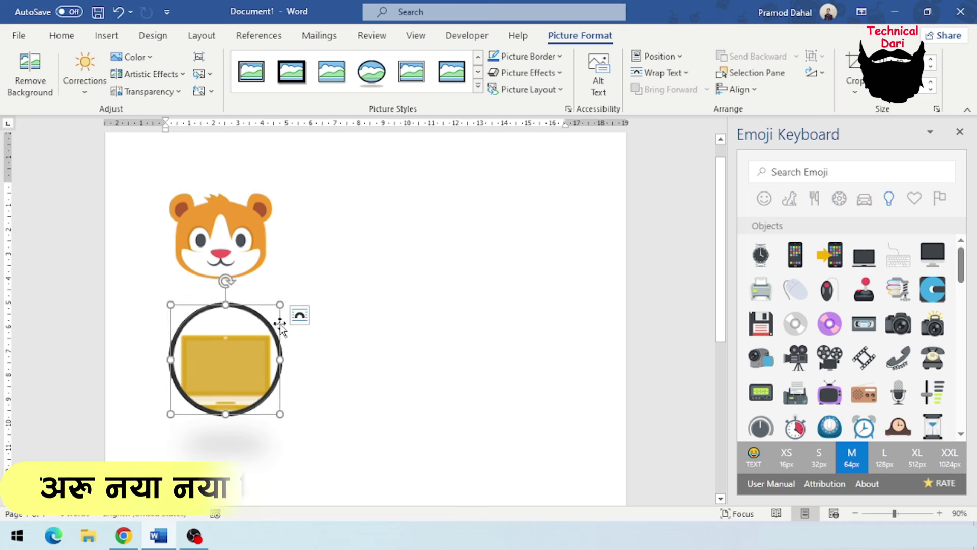
pyautogui.click(218, 227)
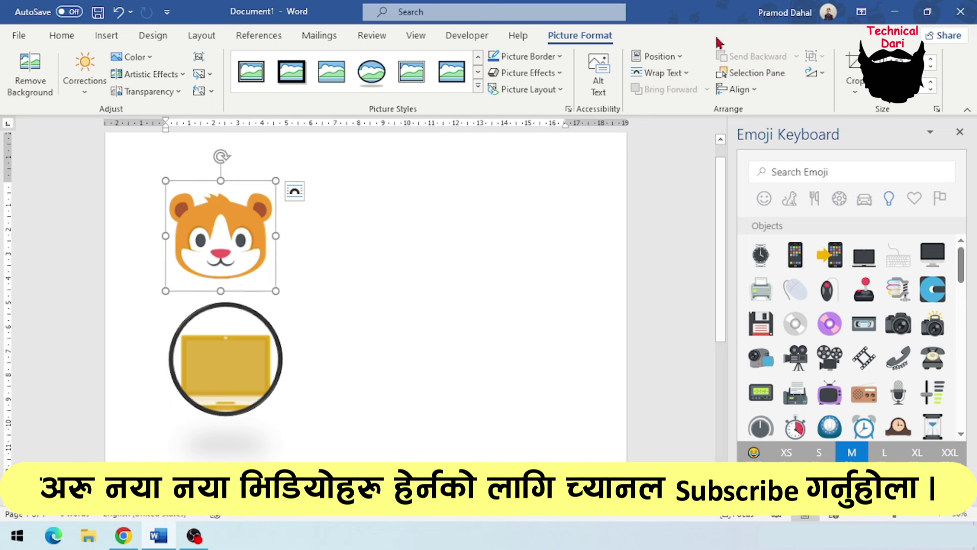
pyautogui.click(661, 73)
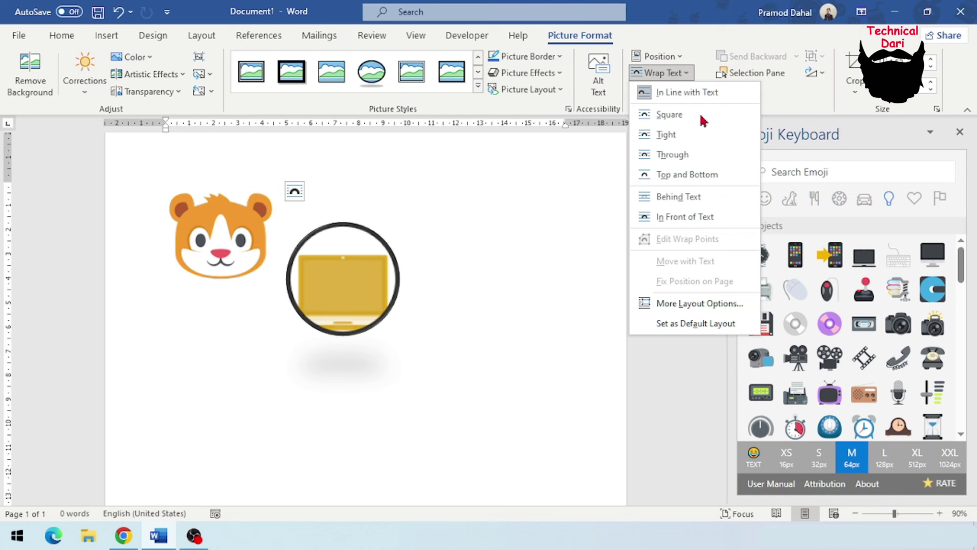
pyautogui.click(677, 117)
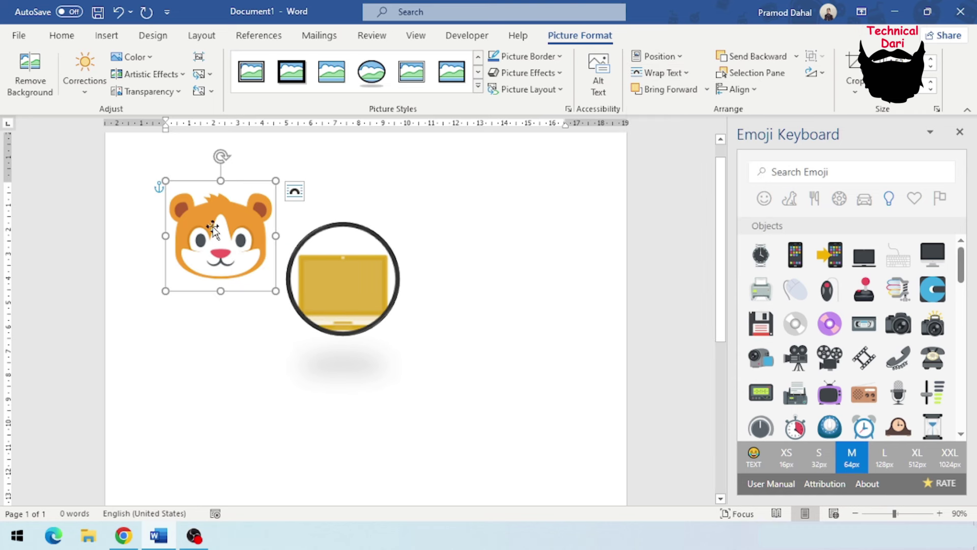
# Move the hamster down to the right and enlarge it well beyond the laptop
pyautogui.moveTo(212, 227); pyautogui.dragTo(394, 413)
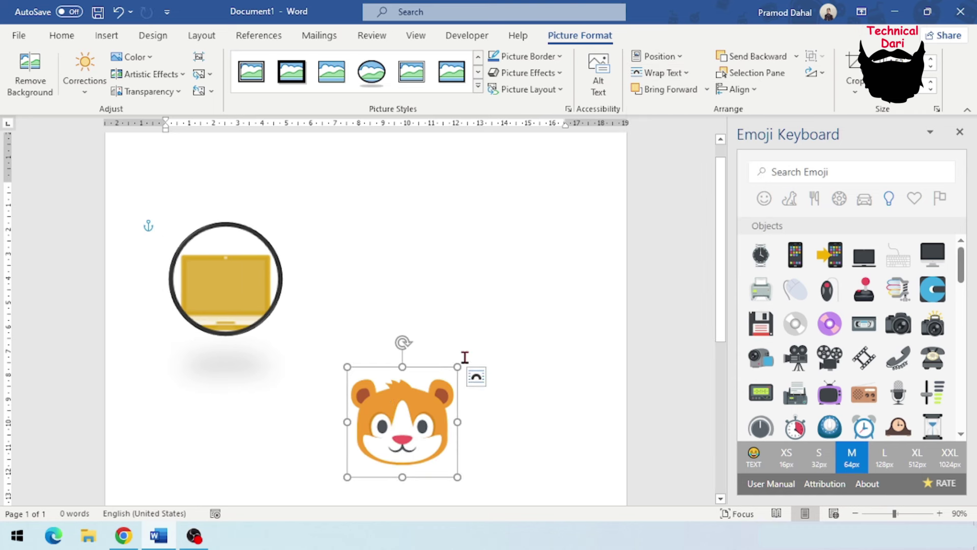
pyautogui.moveTo(455, 370); pyautogui.dragTo(462, 362)
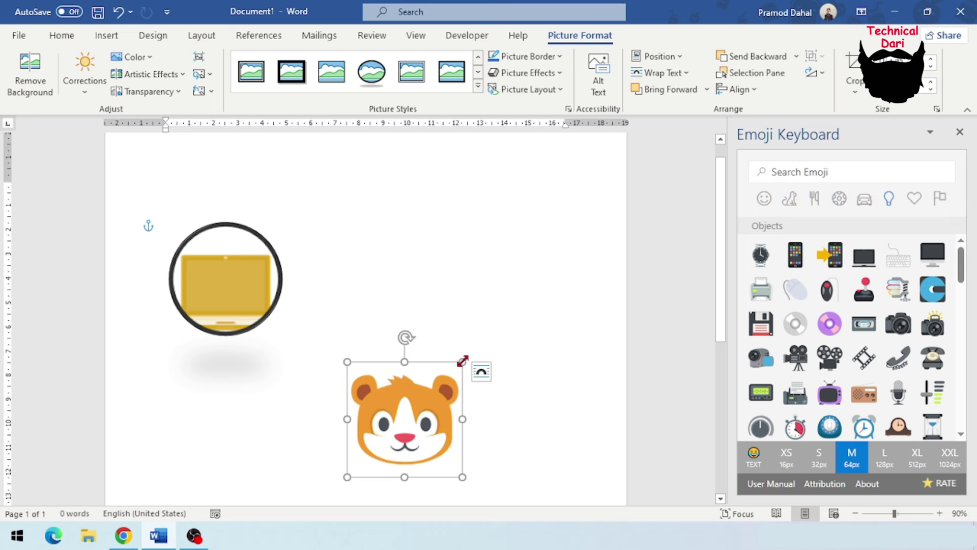
pyautogui.moveTo(462, 361); pyautogui.dragTo(548, 275)
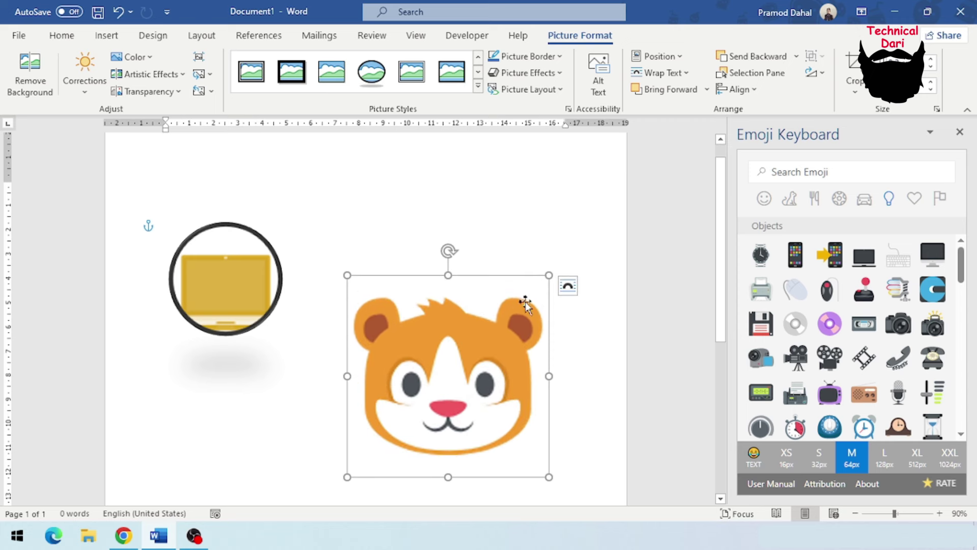
pyautogui.moveTo(345, 276); pyautogui.dragTo(301, 228)
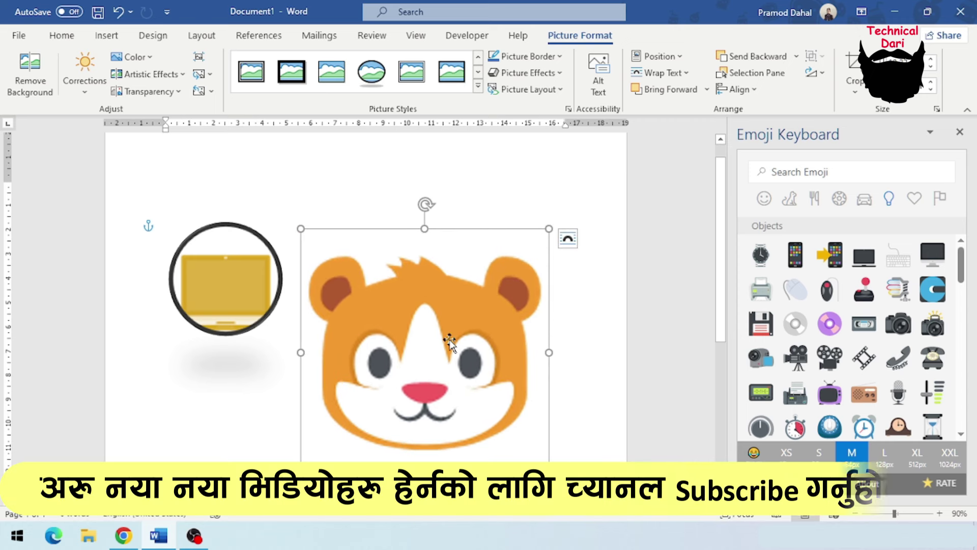
pyautogui.click(222, 283)
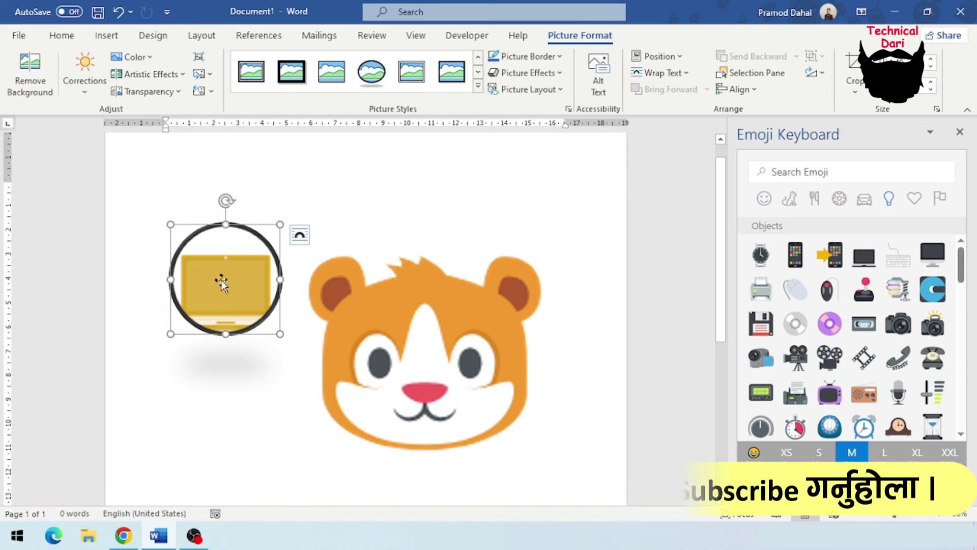
# Delete the laptop picture, then move the hamster up-left and shrink it
pyautogui.press('Delete')
pyautogui.moveTo(443, 338); pyautogui.dragTo(286, 290)
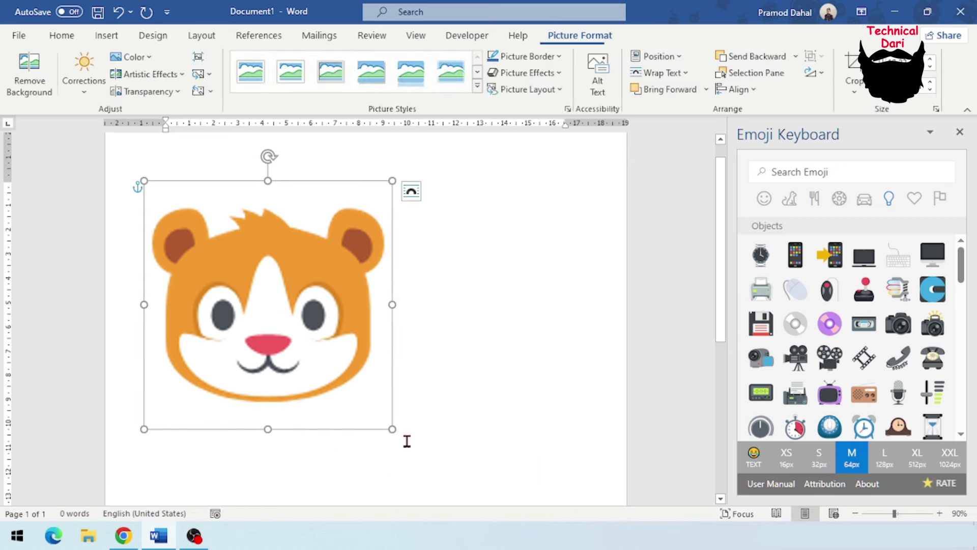
pyautogui.moveTo(392, 429)
pyautogui.mouseDown()
pyautogui.moveTo(319, 375)
pyautogui.moveTo(330, 366)
pyautogui.mouseUp()
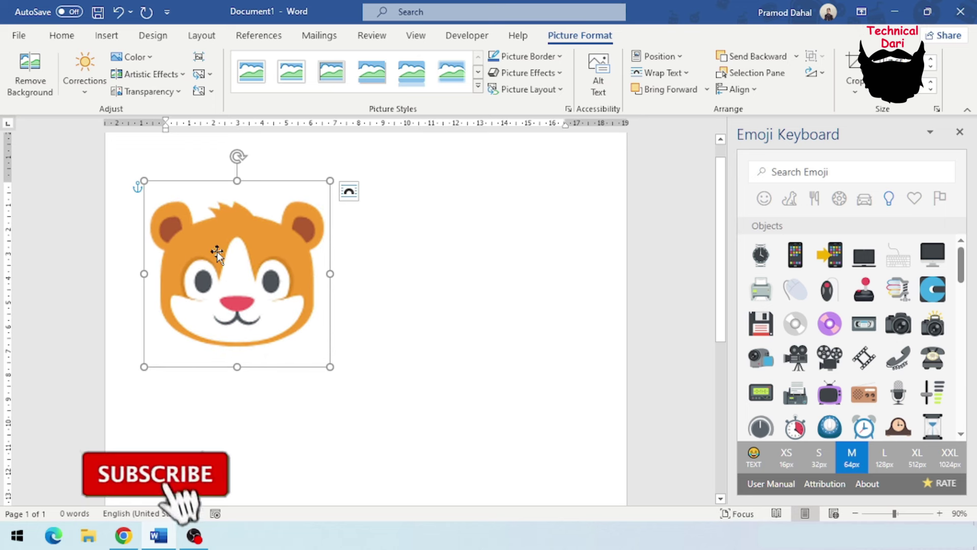
# Reselect the hamster picture and drag it toward the centre of the page
pyautogui.click(545, 347)
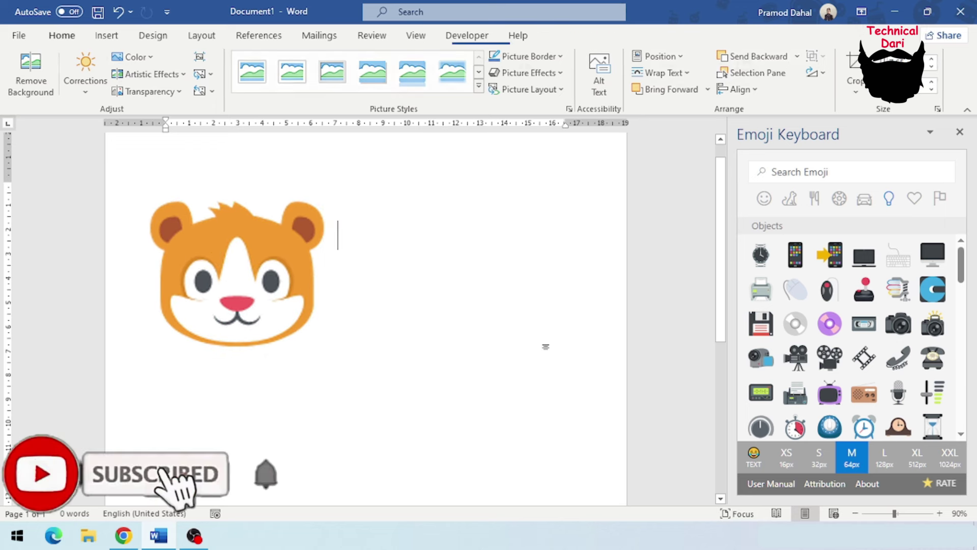
pyautogui.click(224, 266)
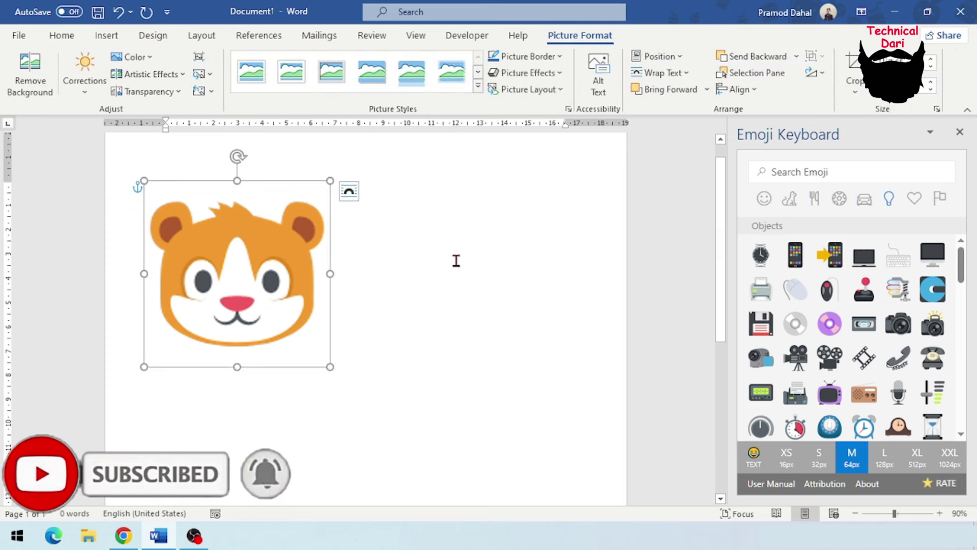
pyautogui.click(448, 277)
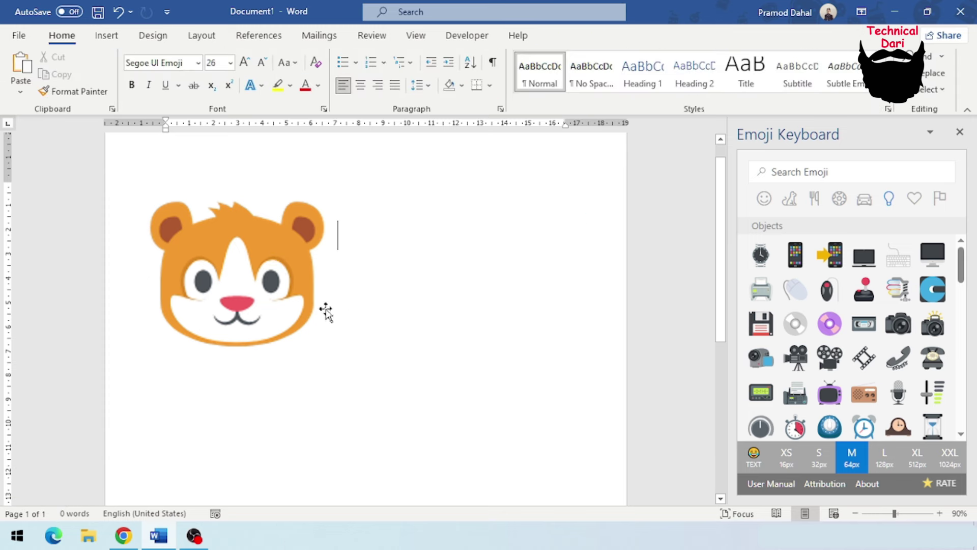
pyautogui.click(275, 306)
pyautogui.click(589, 36)
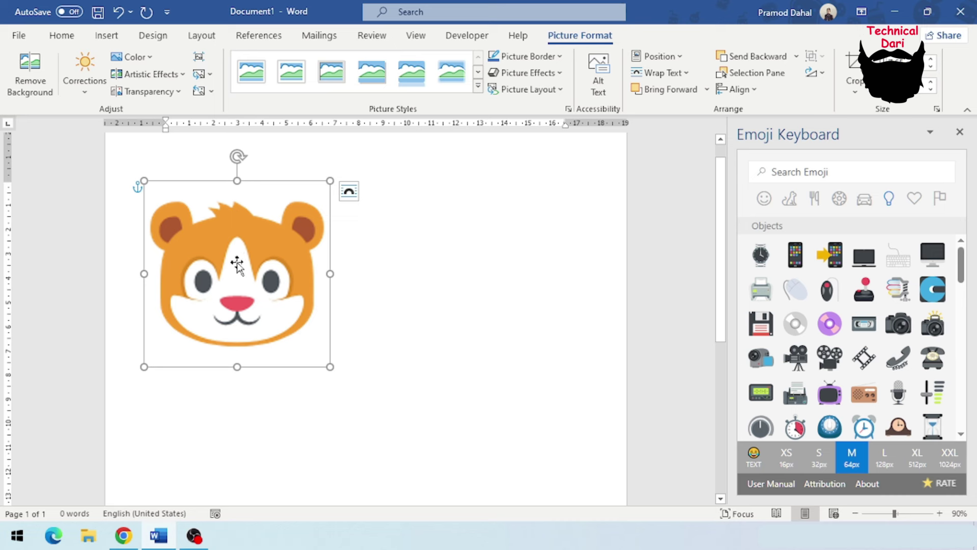
pyautogui.moveTo(238, 263); pyautogui.dragTo(428, 311)
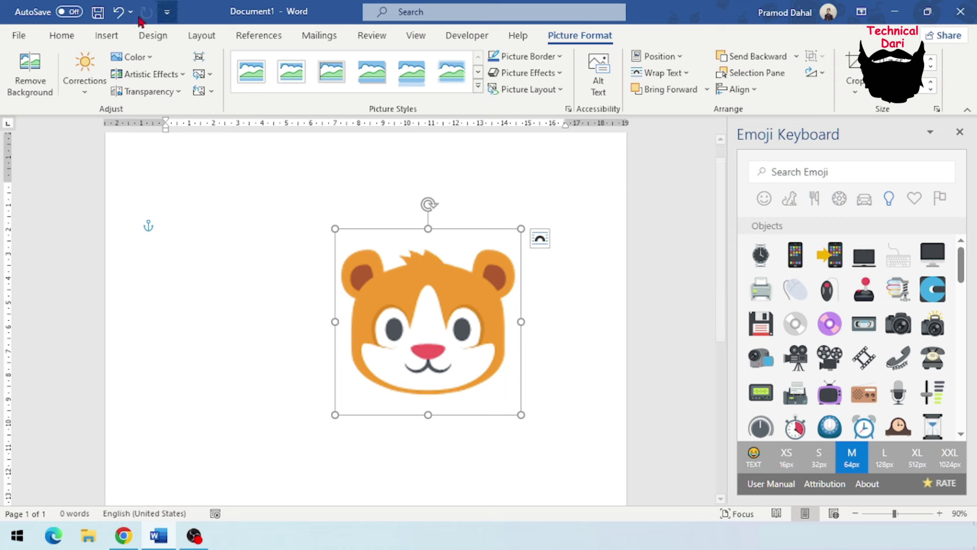
# Close the Emoji Keyboard pane and undo the hamster picture, leaving an empty page
pyautogui.click(106, 35)
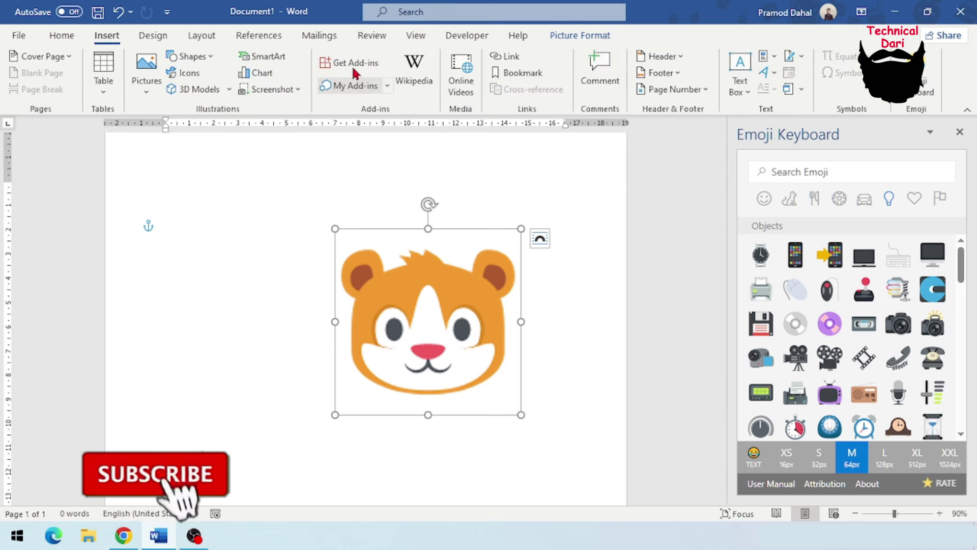
pyautogui.click(960, 132)
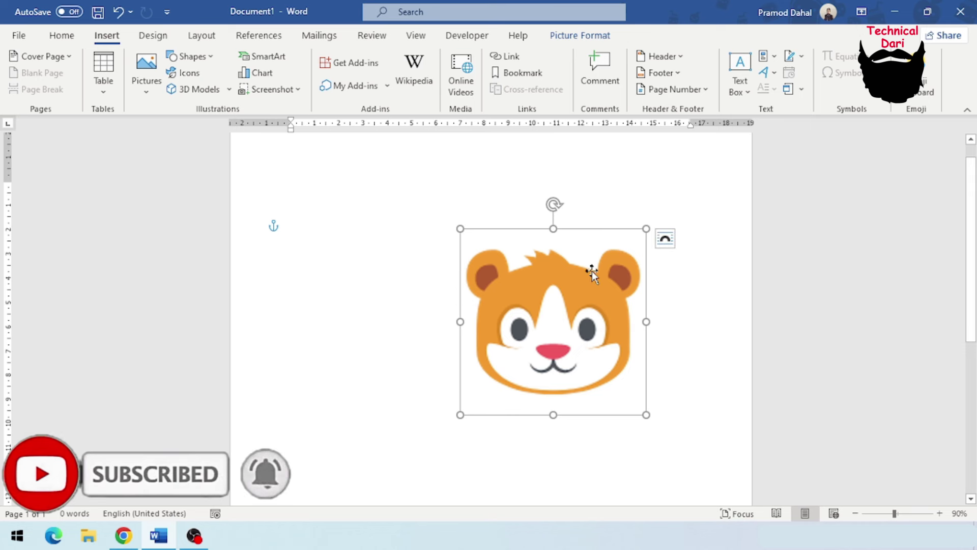
pyautogui.hotkey('ctrl', 'z')
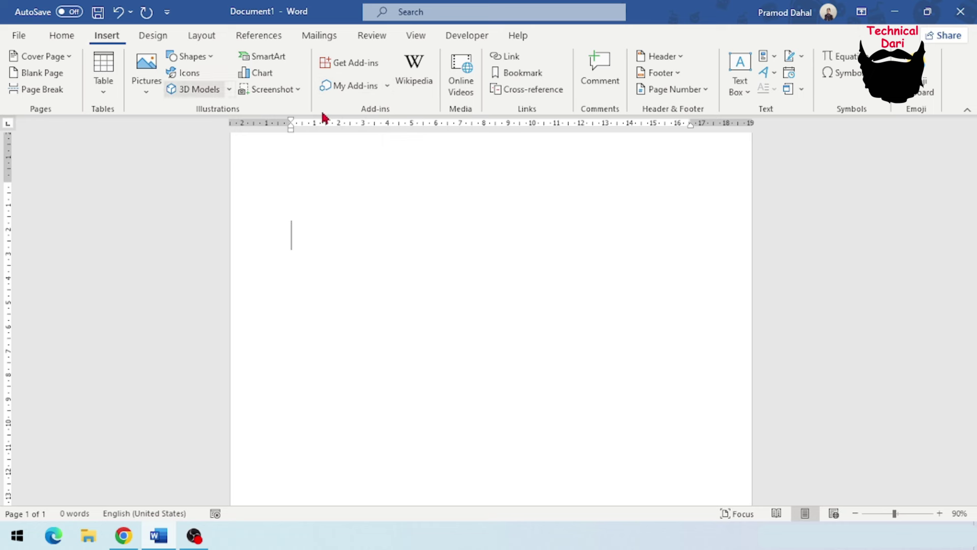
pyautogui.click(387, 86)
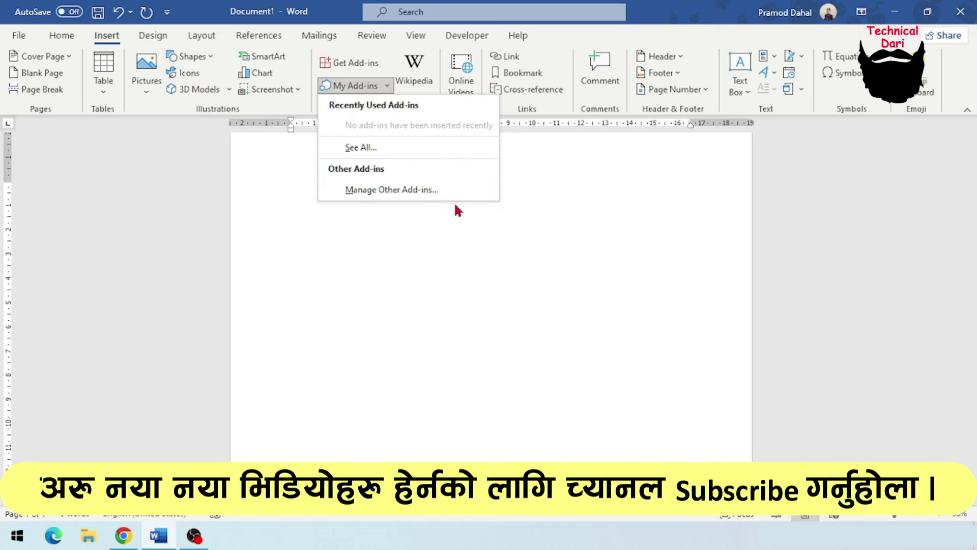
pyautogui.click(368, 148)
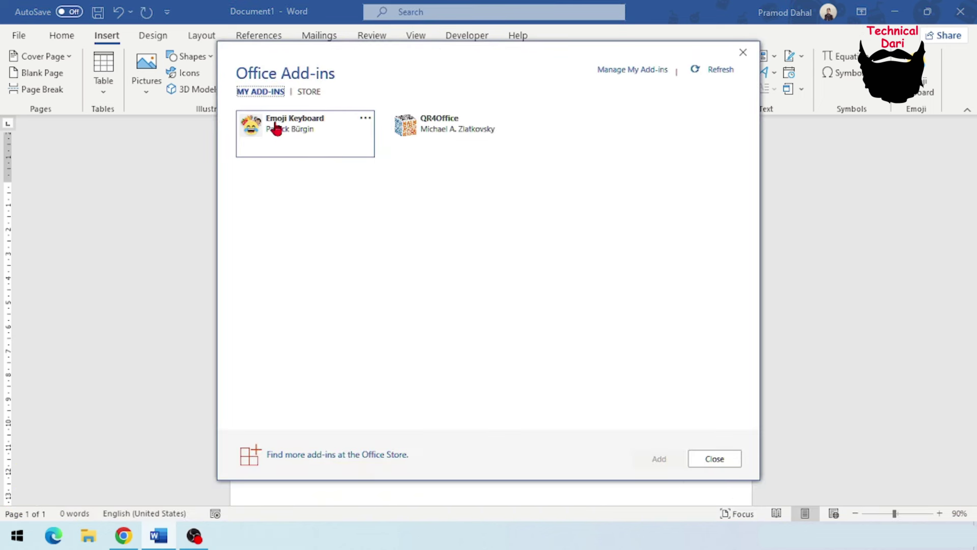
pyautogui.click(366, 122)
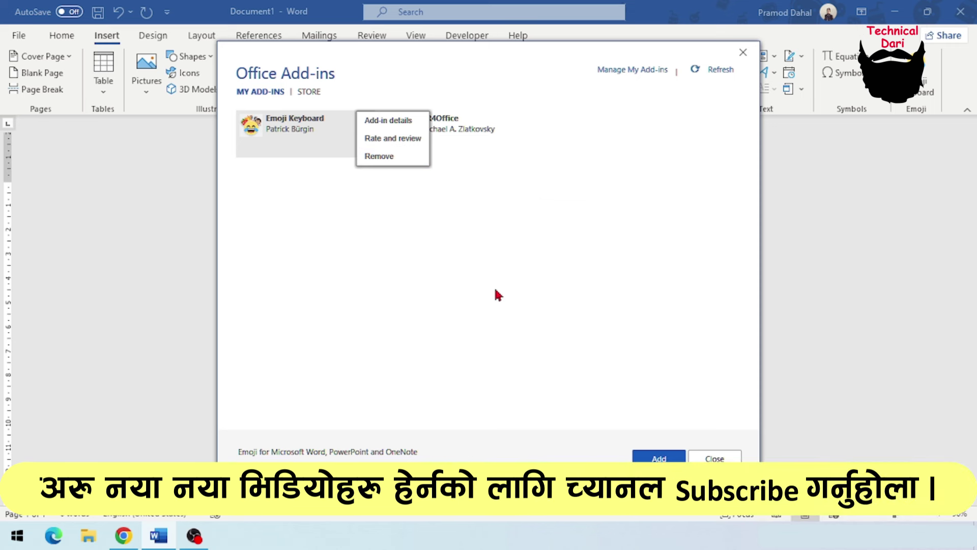
pyautogui.click(477, 318)
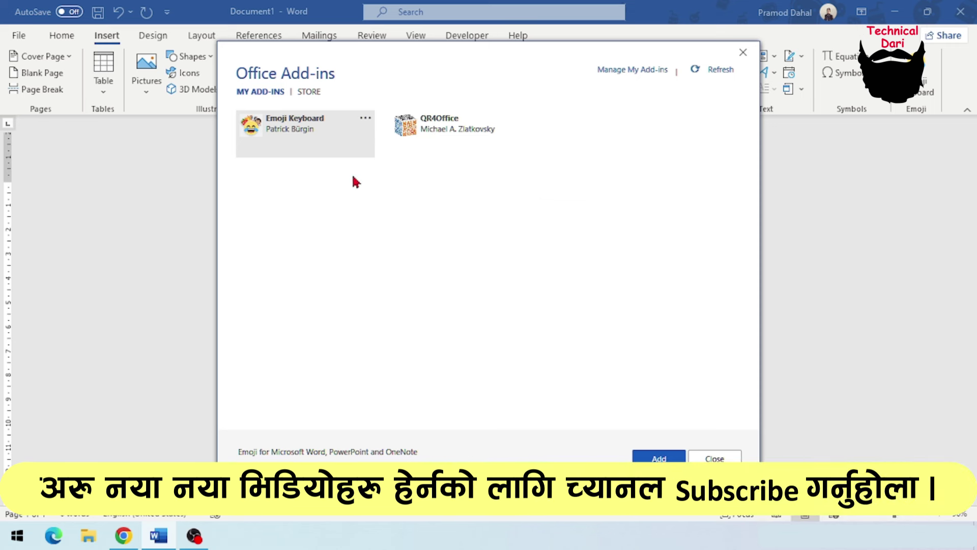
pyautogui.press('Escape')
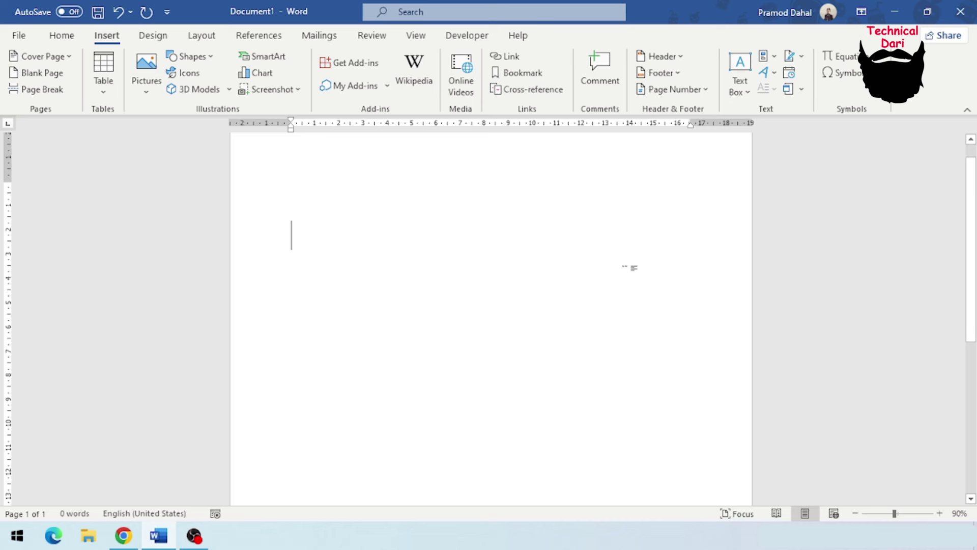